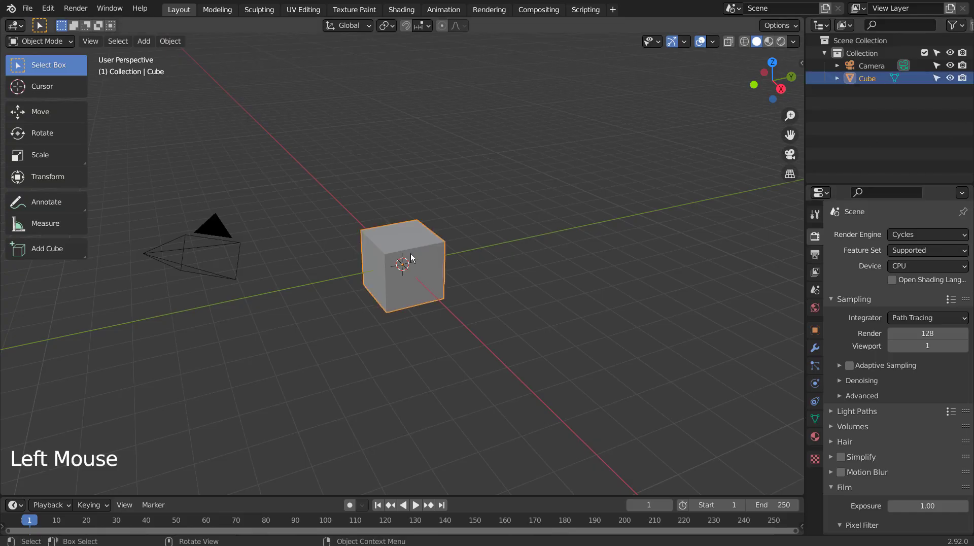
# Step: Delete the default cube and add a UV sphere in its place
pyautogui.press('x')
pyautogui.hotkey('shift', 'a')
pyautogui.moveTo(411, 255)
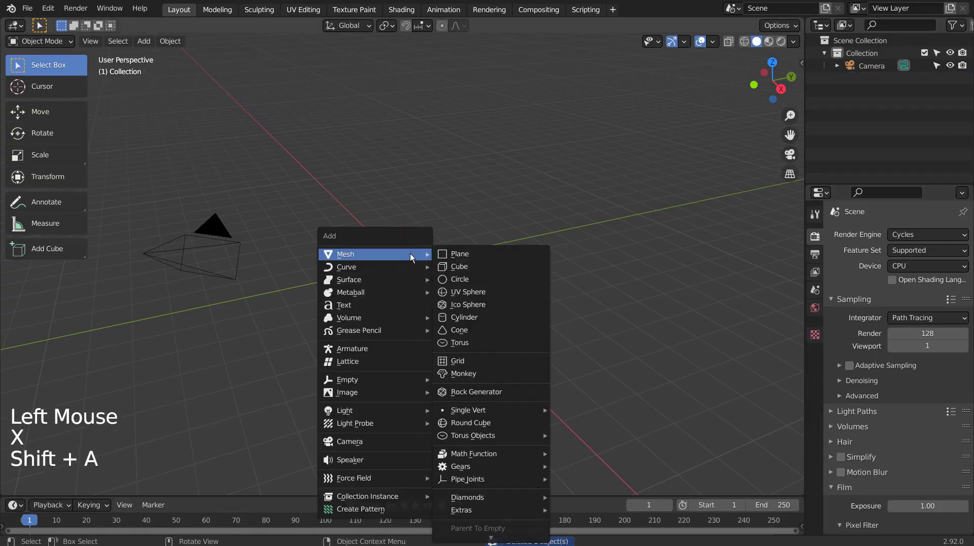
pyautogui.click(488, 292)
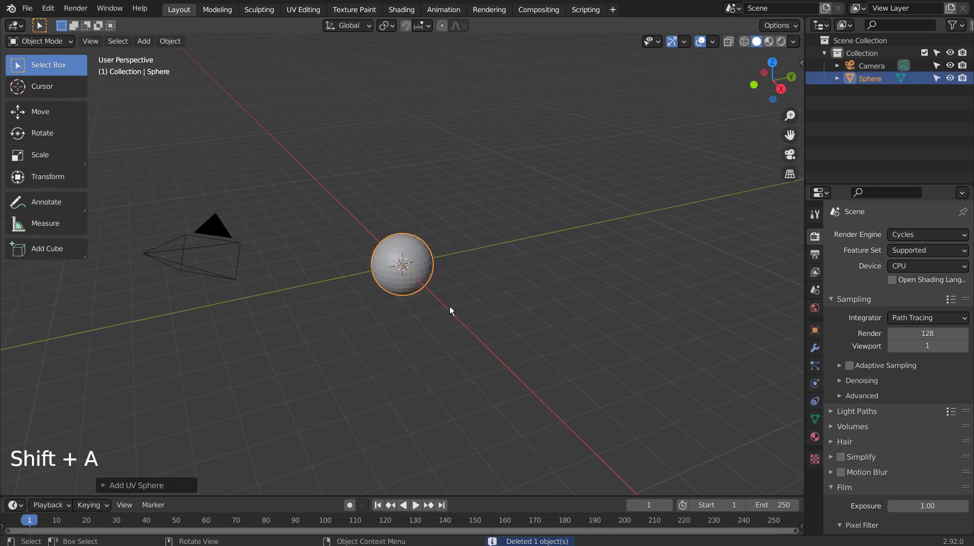
# Step: Set the new UV sphere to 8 segments and 8 rings in the redo panel
pyautogui.click(139, 481)
pyautogui.click(219, 348)
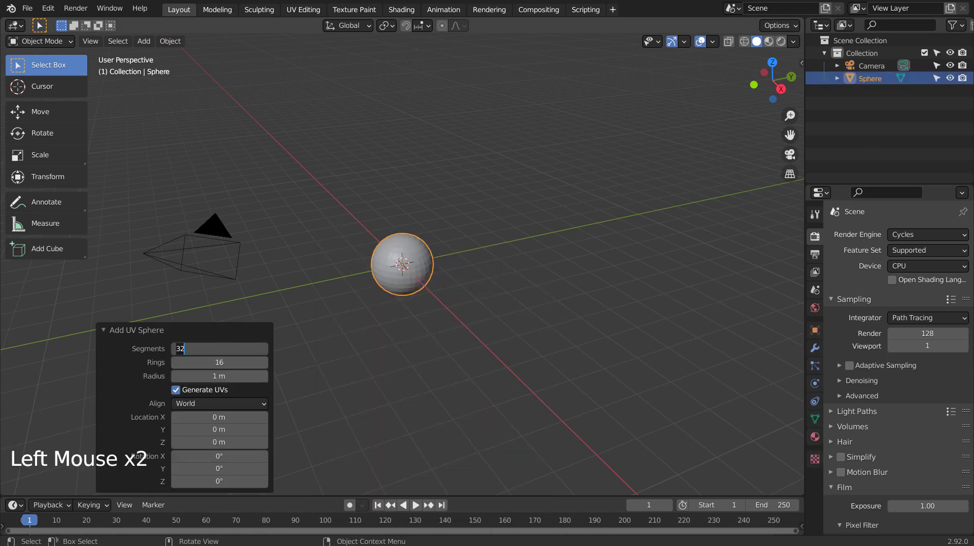
pyautogui.write('8')
pyautogui.press('Tab')
pyautogui.write('8')
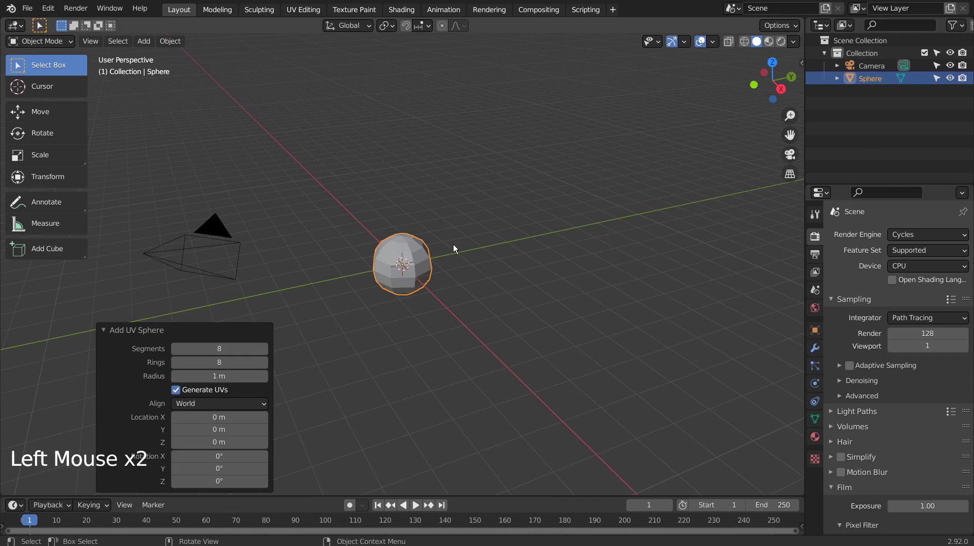
pyautogui.scroll(5, 456, 232)
# Step: Hide the sphere and switch to the front orthographic view
pyautogui.click(458, 234)
pyautogui.press('h')
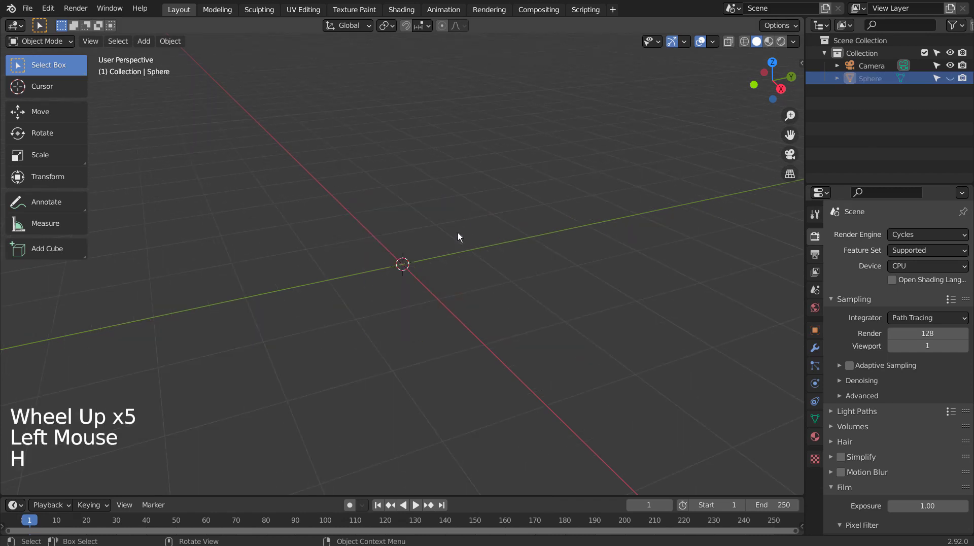
pyautogui.press('KP_1')
# Step: Add a single-point curve and make it a 3D curve
pyautogui.hotkey('shift', 'a')
pyautogui.moveTo(460, 233)
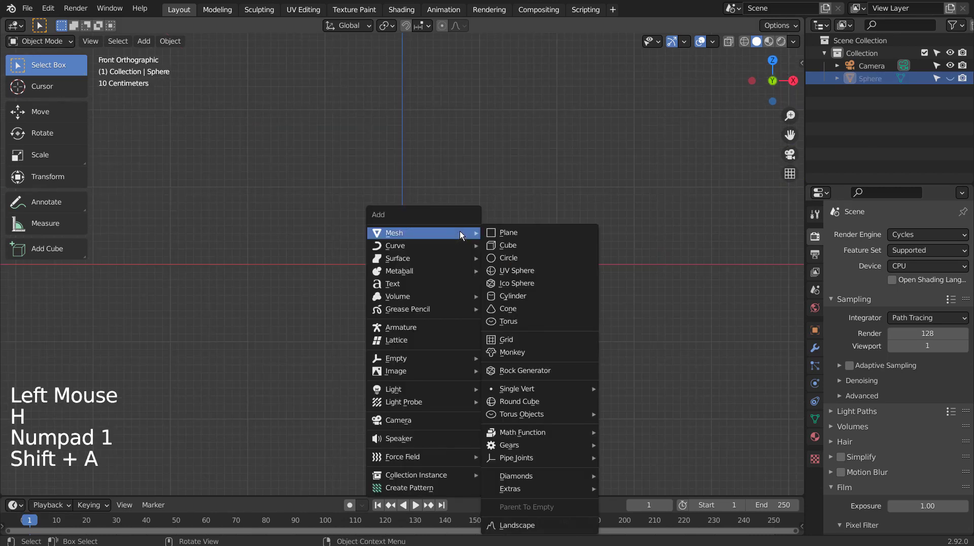
pyautogui.moveTo(435, 246)
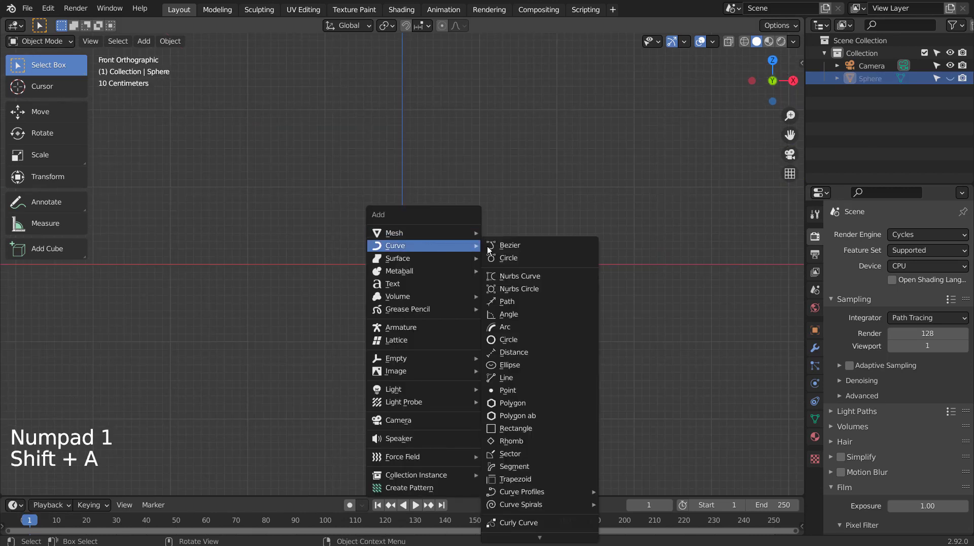
pyautogui.click(529, 392)
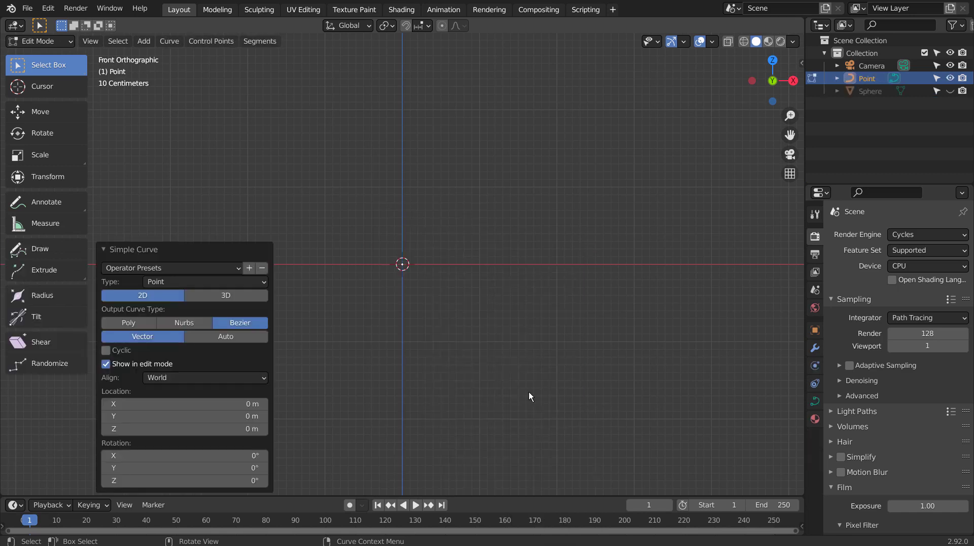
pyautogui.click(210, 296)
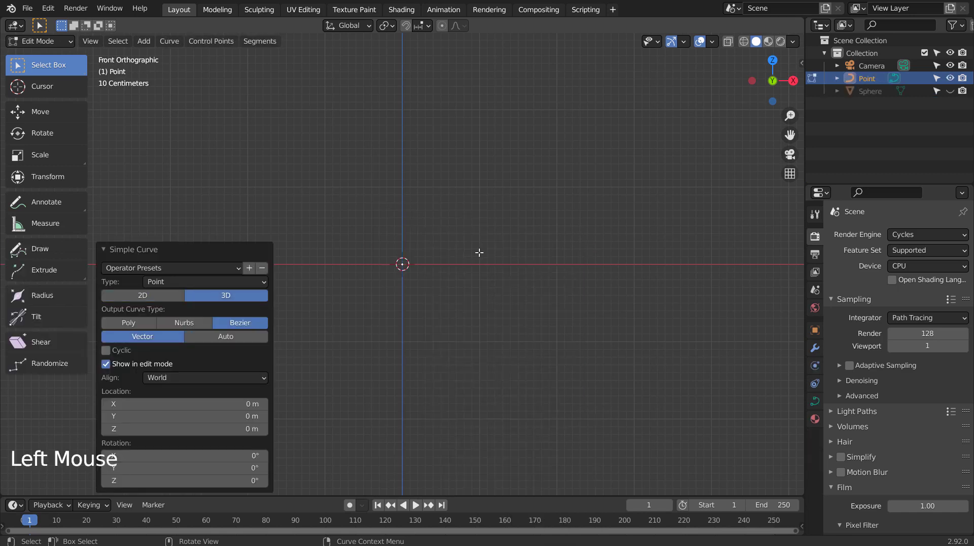
# Step: Extrude three points in an up-down zigzag and smooth them with automatic handles
pyautogui.press('e')
pyautogui.click(533, 203)
pyautogui.press('e')
pyautogui.click(645, 286)
pyautogui.press('e')
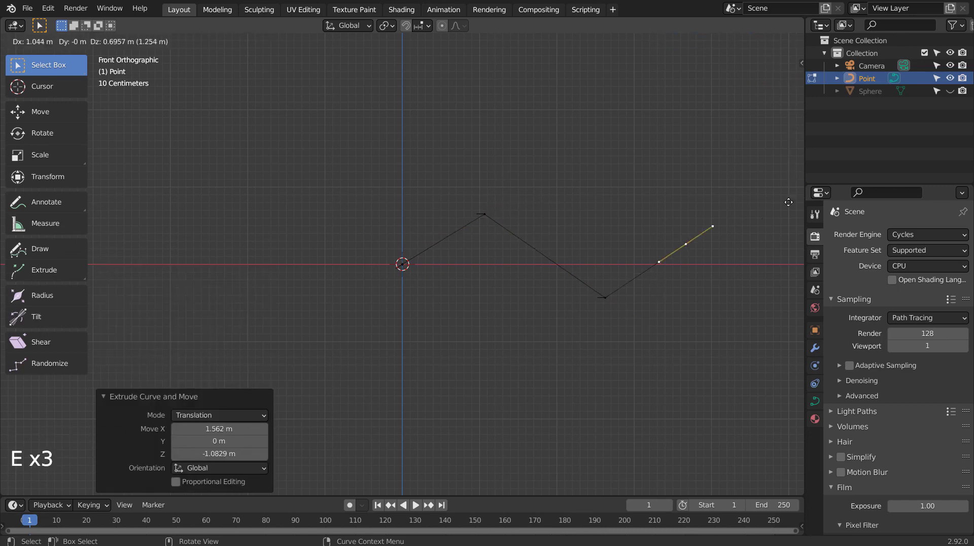
pyautogui.click(801, 191)
pyautogui.press('a')
pyautogui.press('v')
pyautogui.click(739, 242)
pyautogui.keyDown('shift'); pyautogui.moveTo(739, 241); pyautogui.dragTo(559, 392, button='middle'); pyautogui.keyUp('shift')
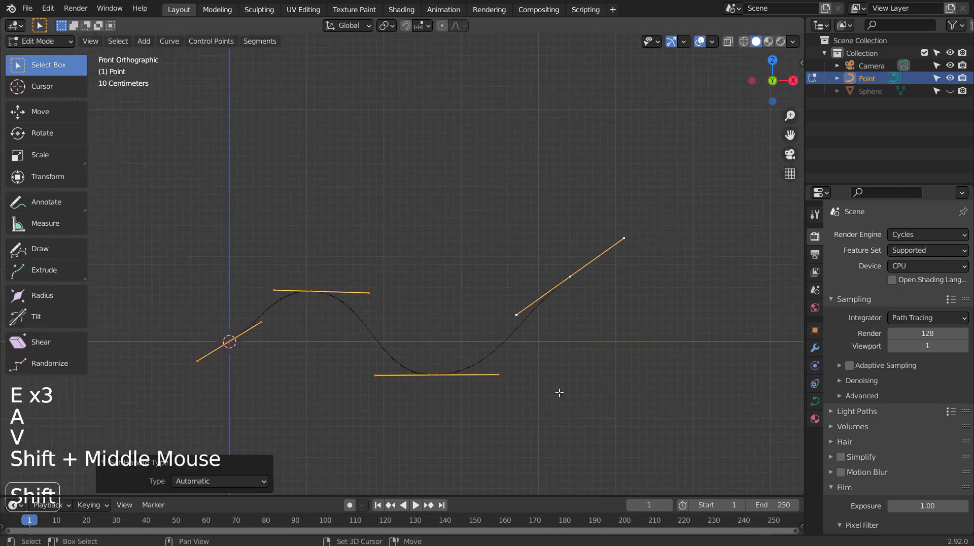
# Step: Give the curve a 0.2 m bevel depth in its Geometry settings
pyautogui.click(815, 401)
pyautogui.click(827, 448)
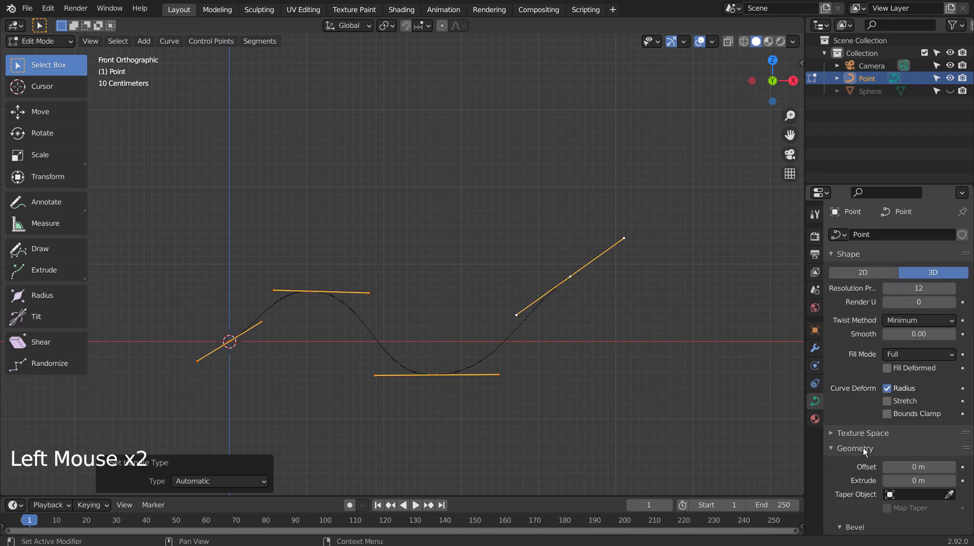
pyautogui.scroll(-5, 873, 443)
pyautogui.moveTo(899, 460); pyautogui.dragTo(926, 460)
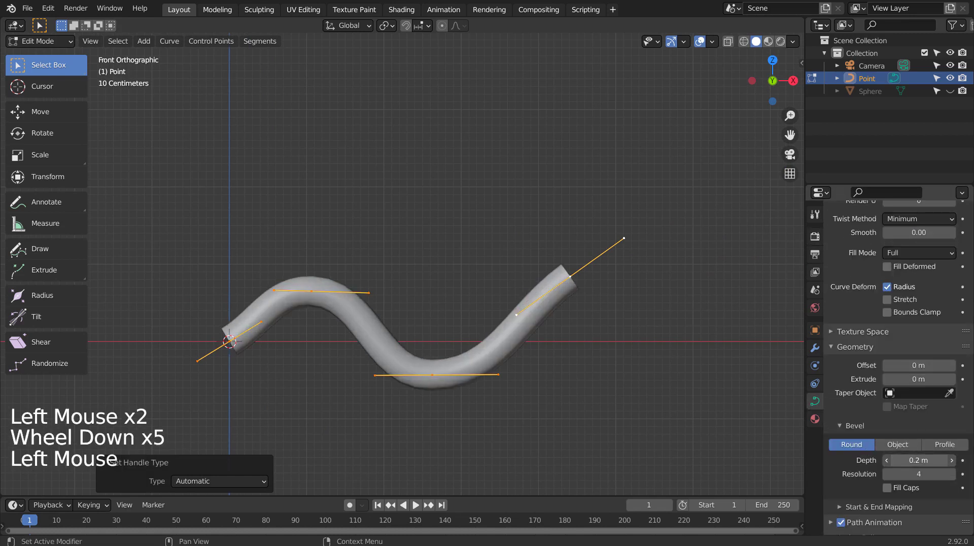
# Step: Shrink the curve's end point so the tube tapers to a tip
pyautogui.click(588, 295)
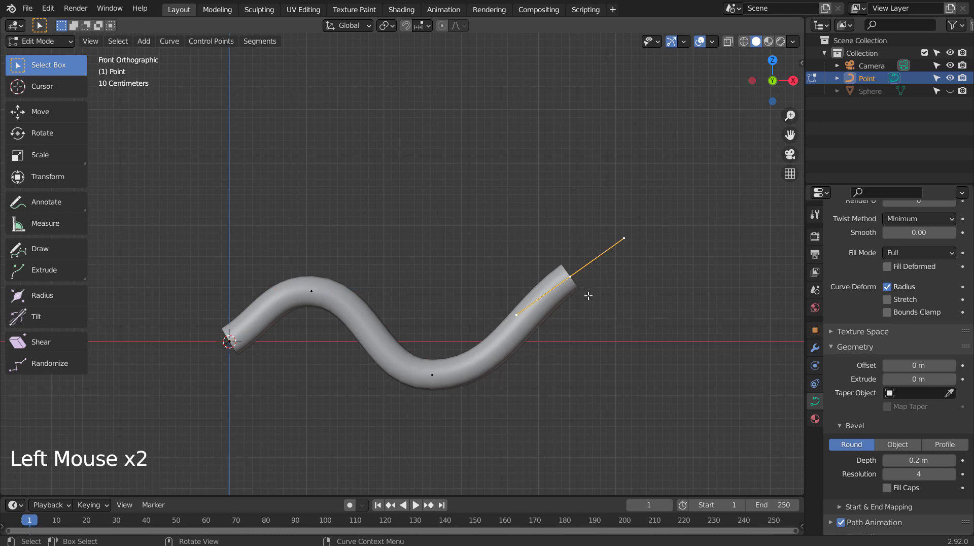
pyautogui.hotkey('alt', 's')
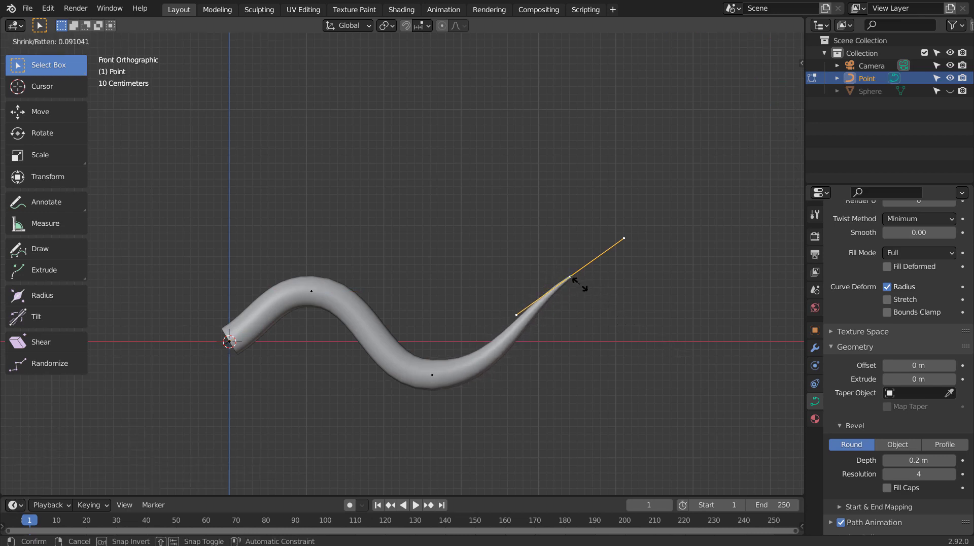
pyautogui.click(579, 284)
pyautogui.moveTo(603, 329); pyautogui.dragTo(647, 348, button='middle')
pyautogui.press('Tab')
# Step: Rotate the tube -57.7° in front view so it rises upward
pyautogui.press('KP_1')
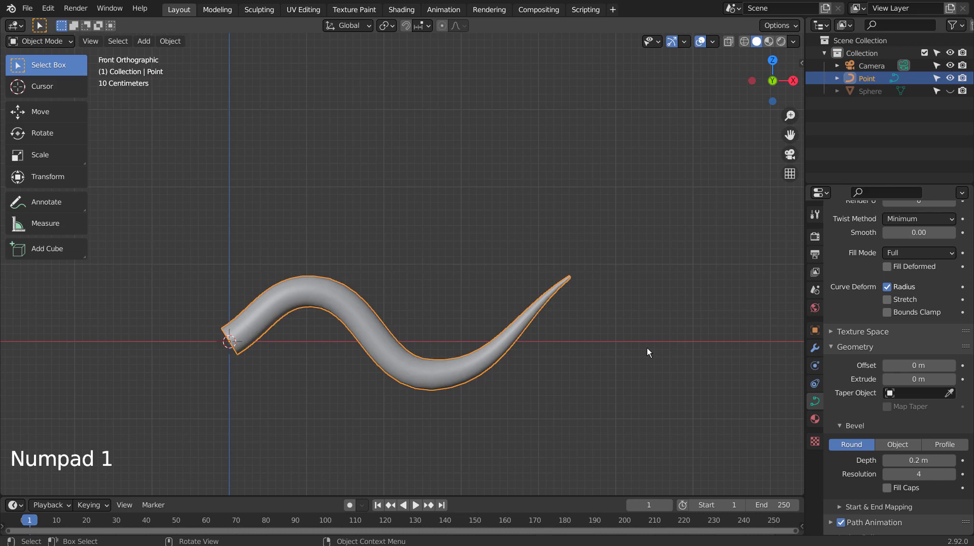
pyautogui.press('r')
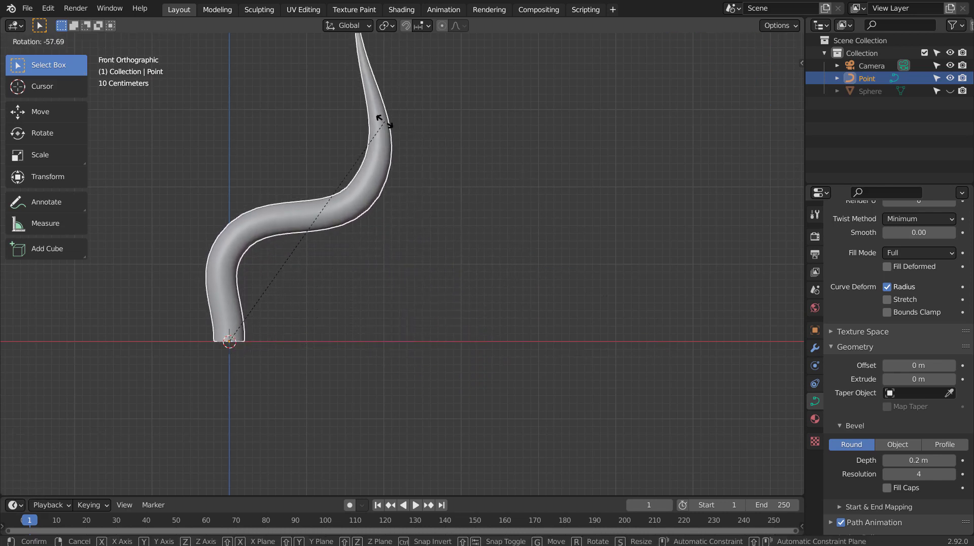
pyautogui.click(384, 121)
pyautogui.moveTo(486, 207); pyautogui.dragTo(520, 237, button='middle')
pyautogui.scroll(-5, 487, 294)
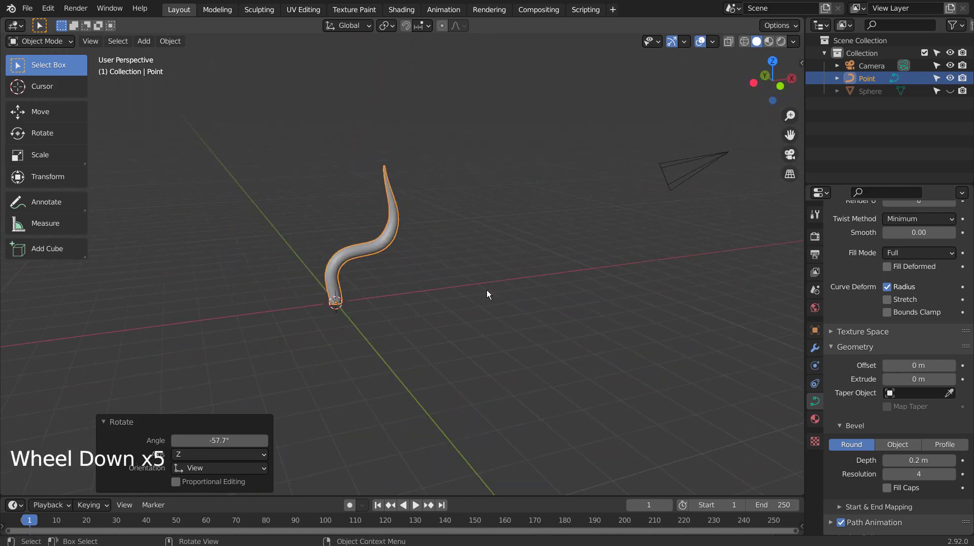
# Step: Unhide the sphere, then select it with the tube as the active object
pyautogui.hotkey('alt', 'h')
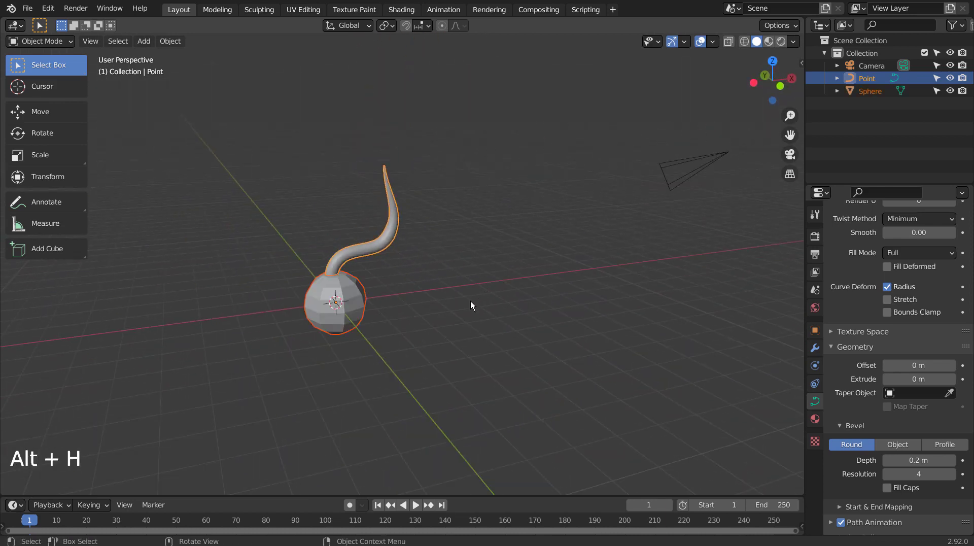
pyautogui.scroll(4, 445, 310)
pyautogui.click(312, 322)
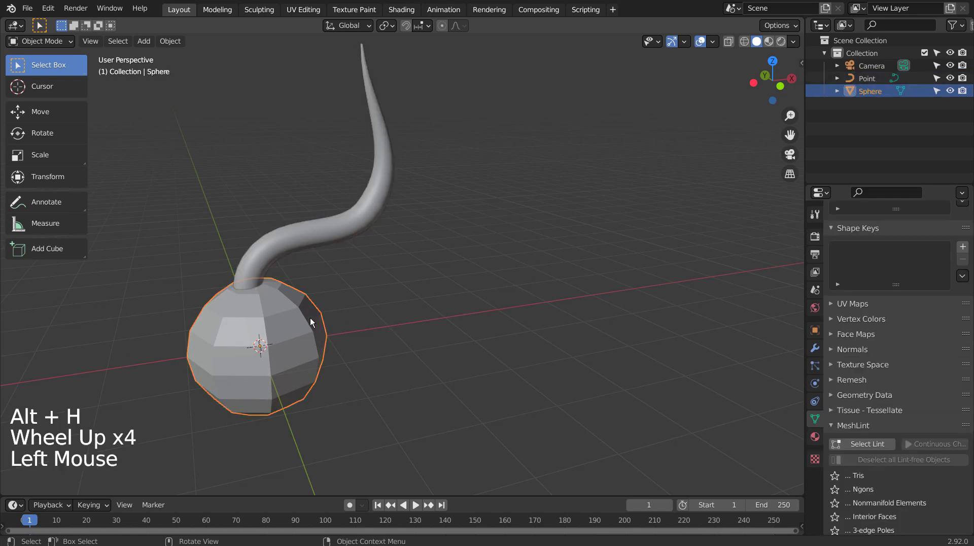
pyautogui.keyDown('shift'); pyautogui.click(366, 227); pyautogui.keyUp('shift')
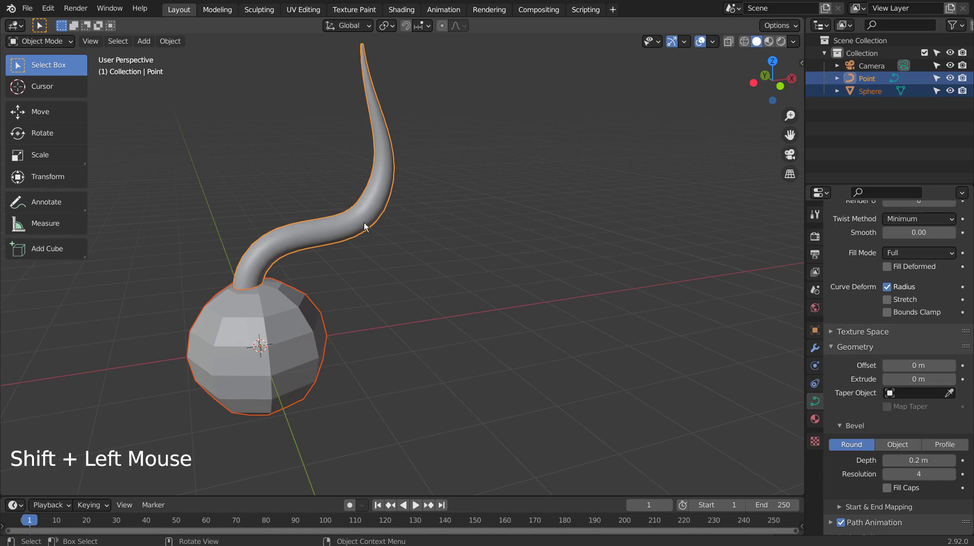
# Step: Run Tissue Tools Tessellate with default settings to cover the tube with spheres
pyautogui.press('n')
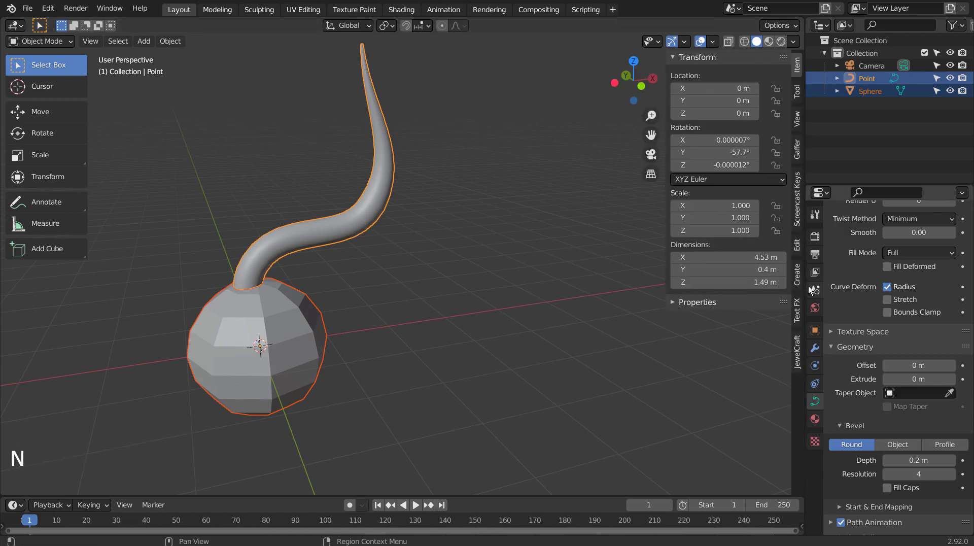
pyautogui.click(796, 245)
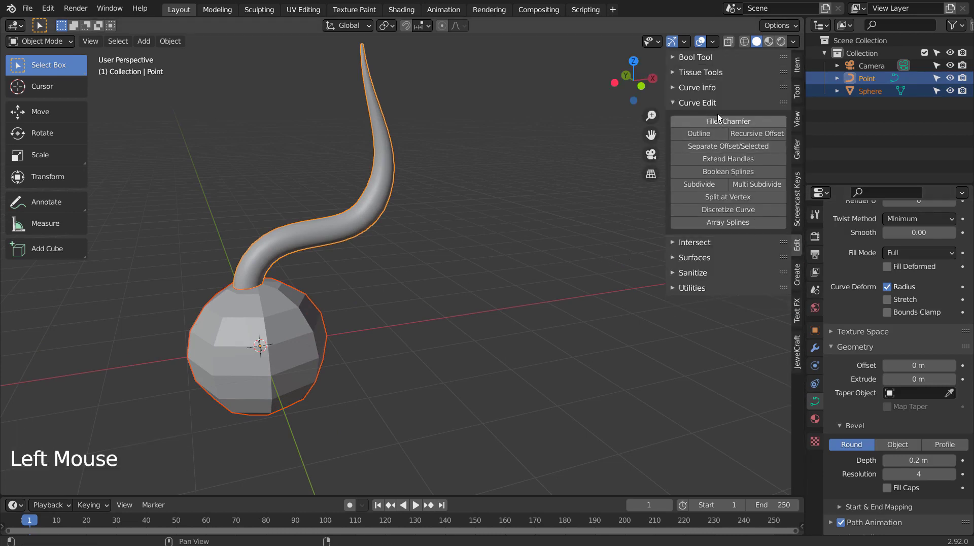
pyautogui.click(684, 74)
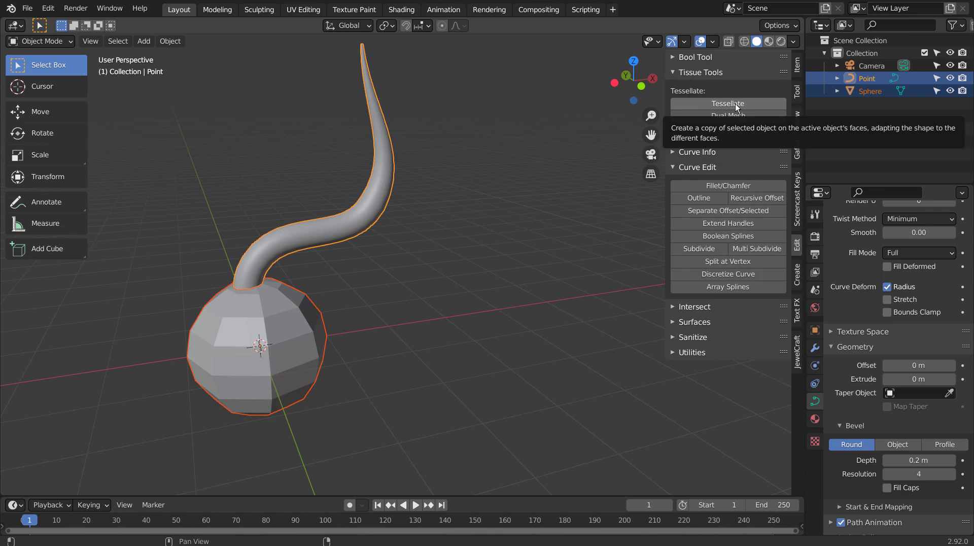
pyautogui.click(735, 103)
pyautogui.click(726, 349)
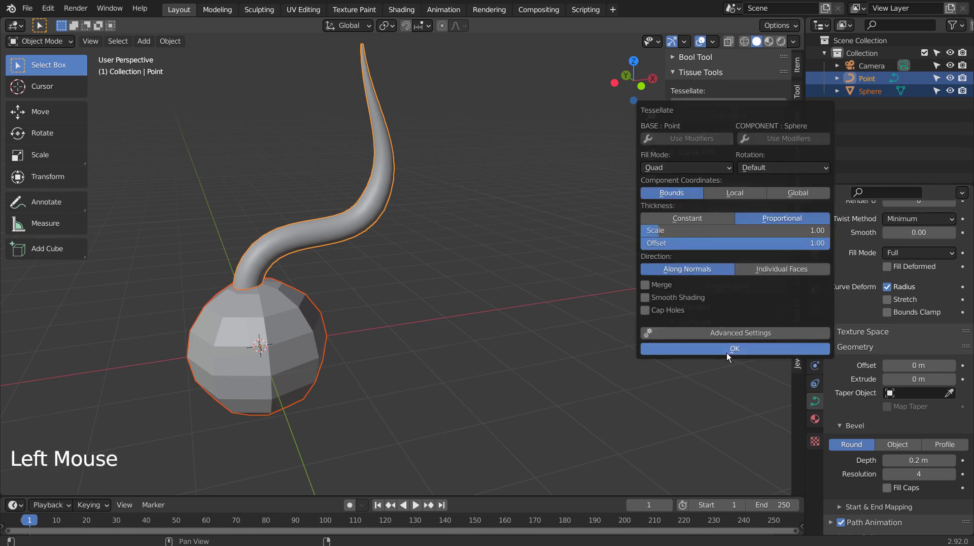
pyautogui.moveTo(480, 260); pyautogui.dragTo(443, 255, button='middle')
pyautogui.scroll(4, 498, 327)
# Step: Delete the Tessellation object
pyautogui.press('x')
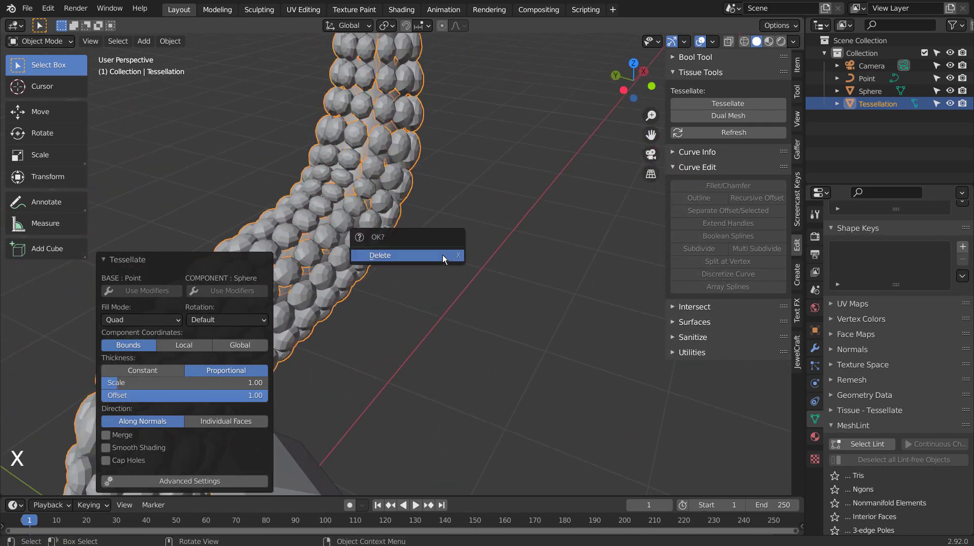
pyautogui.click(443, 254)
pyautogui.scroll(-5, 477, 317)
pyautogui.moveTo(483, 327); pyautogui.dragTo(406, 336, button='middle')
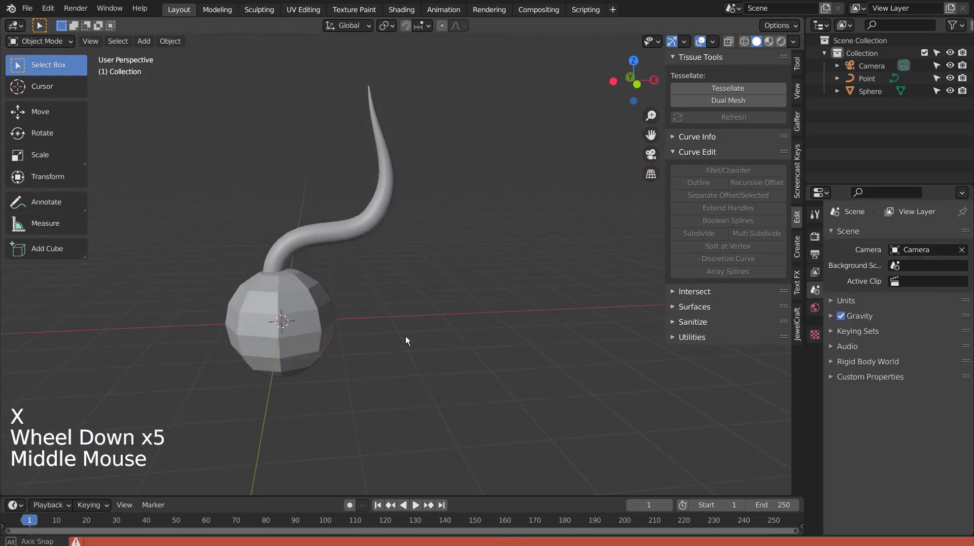
# Step: Tessellate the sphere with the Point curve, which errors because the curve has no edges
pyautogui.click(355, 226)
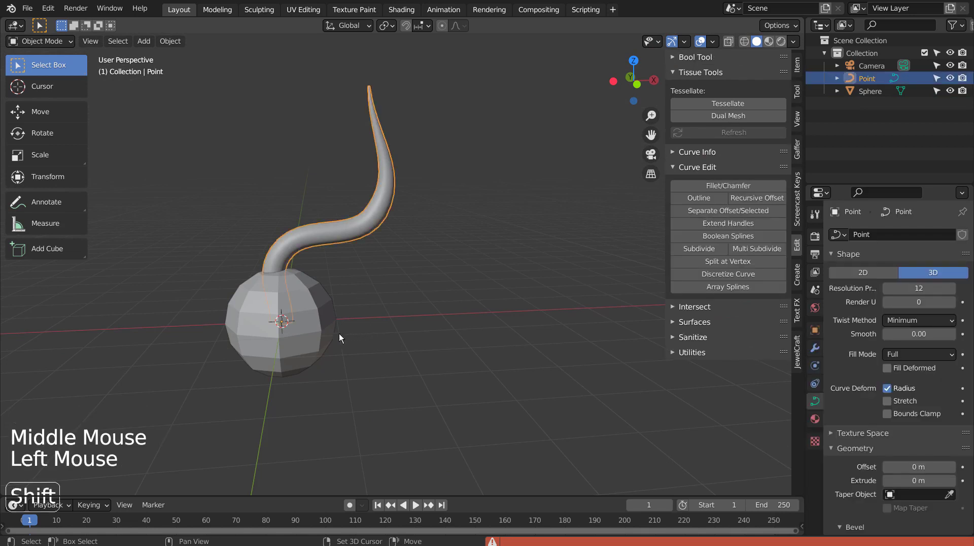
pyautogui.keyDown('shift'); pyautogui.click(325, 333); pyautogui.keyUp('shift')
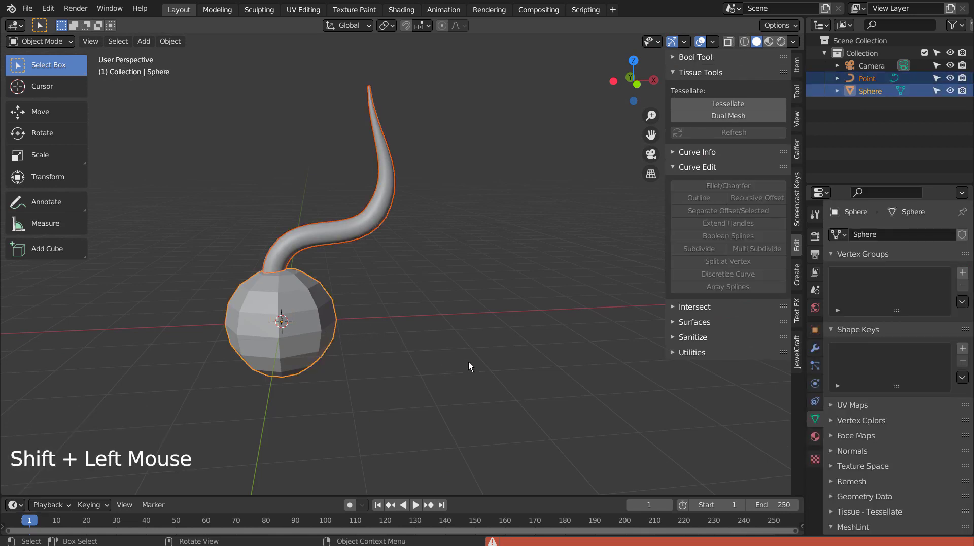
pyautogui.click(702, 105)
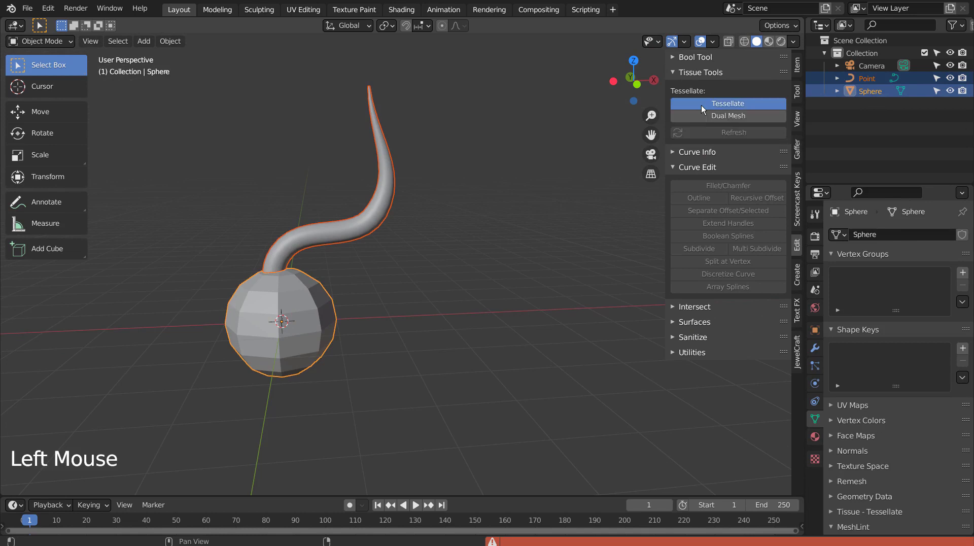
pyautogui.click(668, 352)
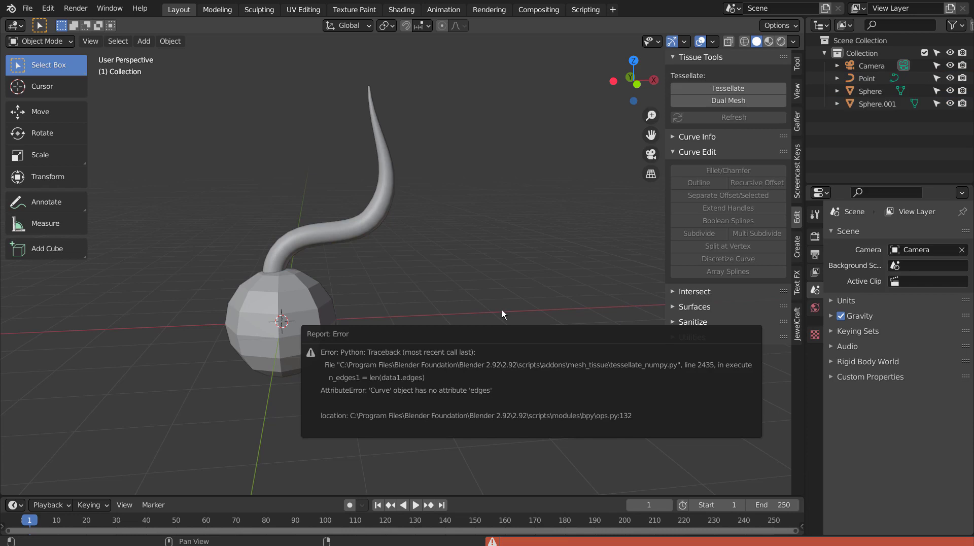
pyautogui.click(372, 221)
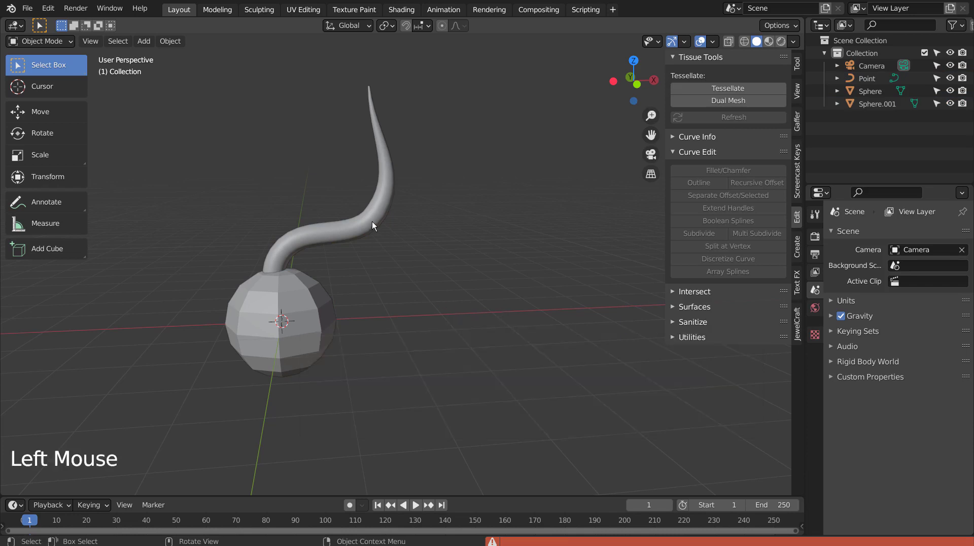
# Step: Convert the Point curve to a mesh and select it with Sphere.001 active
pyautogui.rightClick(372, 221)
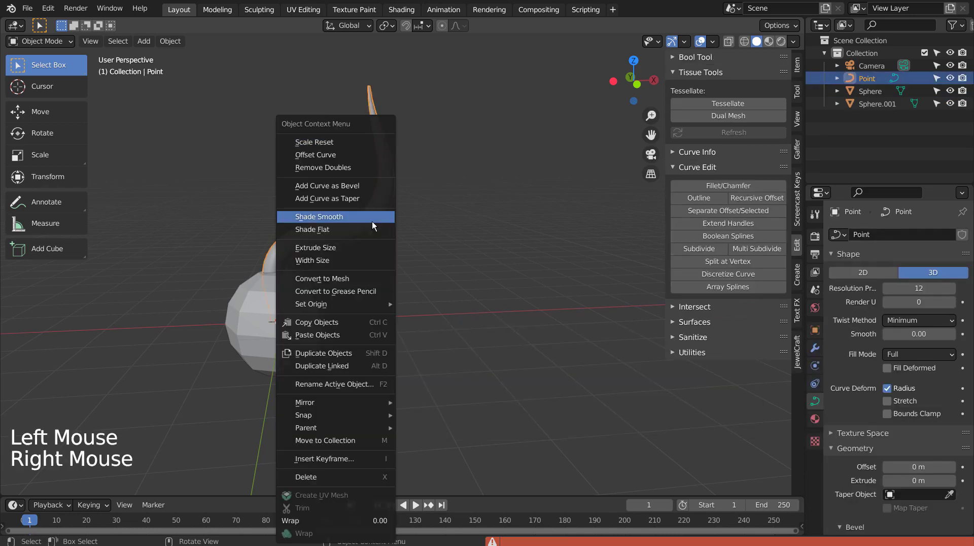
pyautogui.click(380, 278)
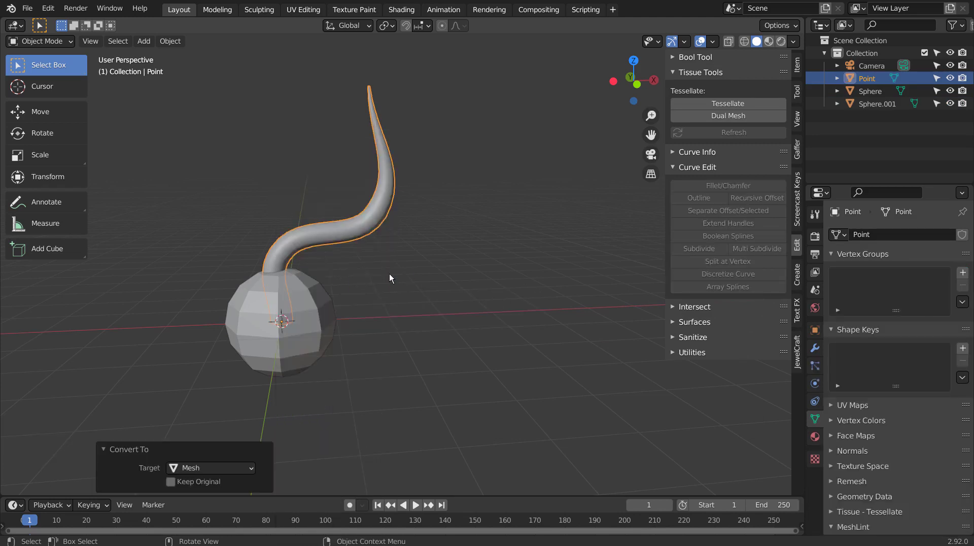
pyautogui.keyDown('shift'); pyautogui.click(309, 292); pyautogui.keyUp('shift')
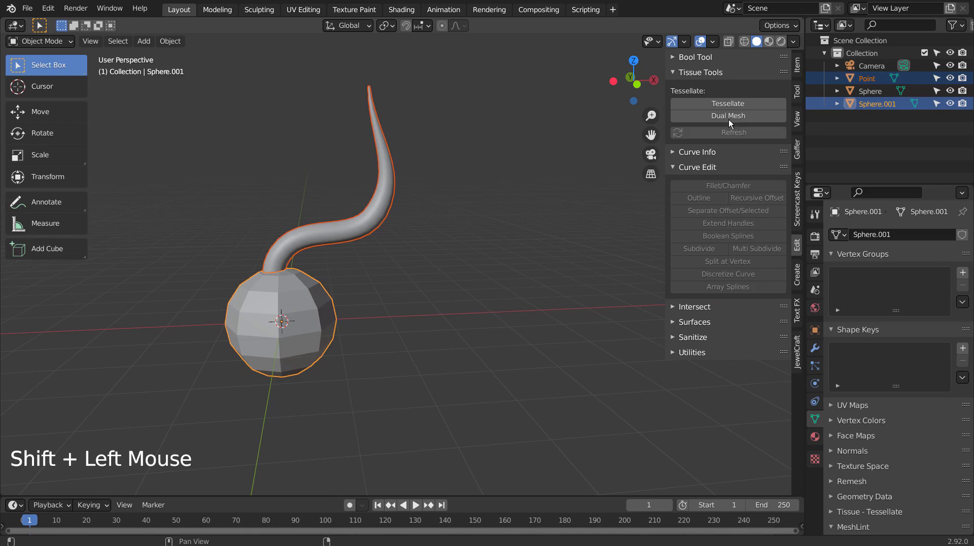
# Step: Tessellate Sphere.001 with the Point mesh and shade the result smooth
pyautogui.click(735, 102)
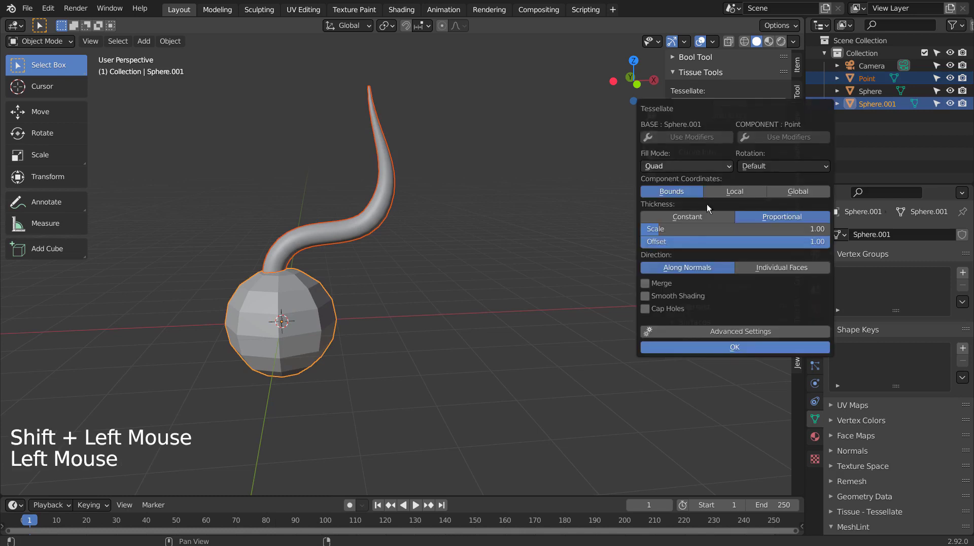
pyautogui.click(714, 346)
pyautogui.moveTo(446, 336); pyautogui.dragTo(564, 288, button='middle')
pyautogui.scroll(3, 552, 320)
pyautogui.rightClick(567, 287)
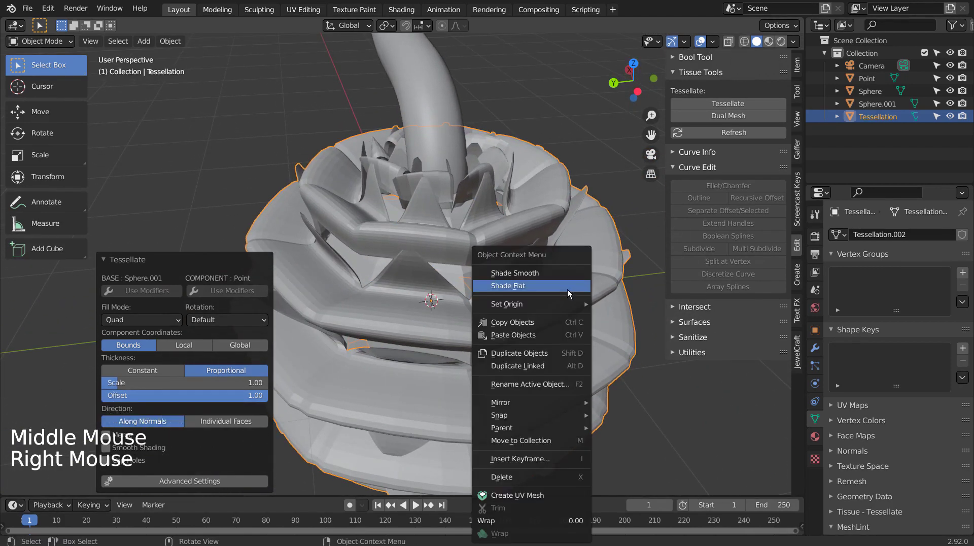
pyautogui.rightClick(566, 274)
pyautogui.moveTo(592, 326)
pyautogui.mouseDown(button='middle')
pyautogui.moveTo(503, 334)
pyautogui.moveTo(371, 261)
pyautogui.moveTo(351, 243)
pyautogui.moveTo(412, 177)
pyautogui.moveTo(421, 261)
pyautogui.moveTo(466, 363)
pyautogui.mouseUp(button='middle')
# Step: Undo the smooth shading and tessellation, then apply all transforms to Point
pyautogui.hotkey('ctrl', 'z')
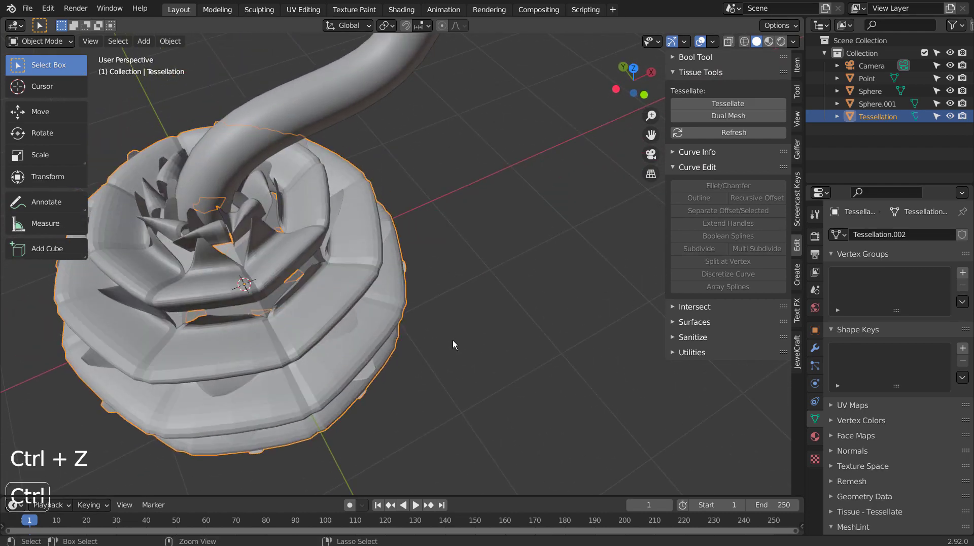
pyautogui.hotkey('ctrl', 'z')
pyautogui.scroll(-2, 453, 339)
pyautogui.click(371, 169)
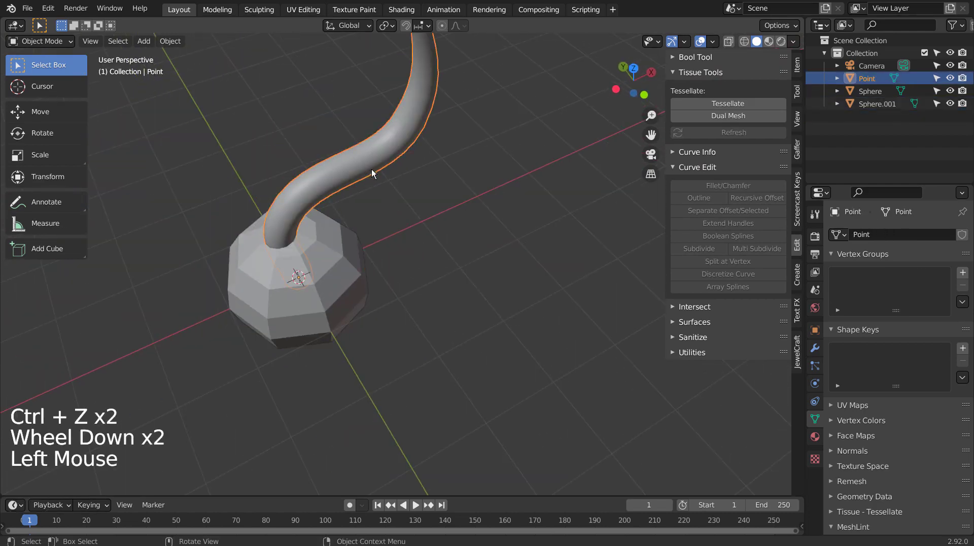
pyautogui.hotkey('ctrl', 'a')
pyautogui.click(395, 221)
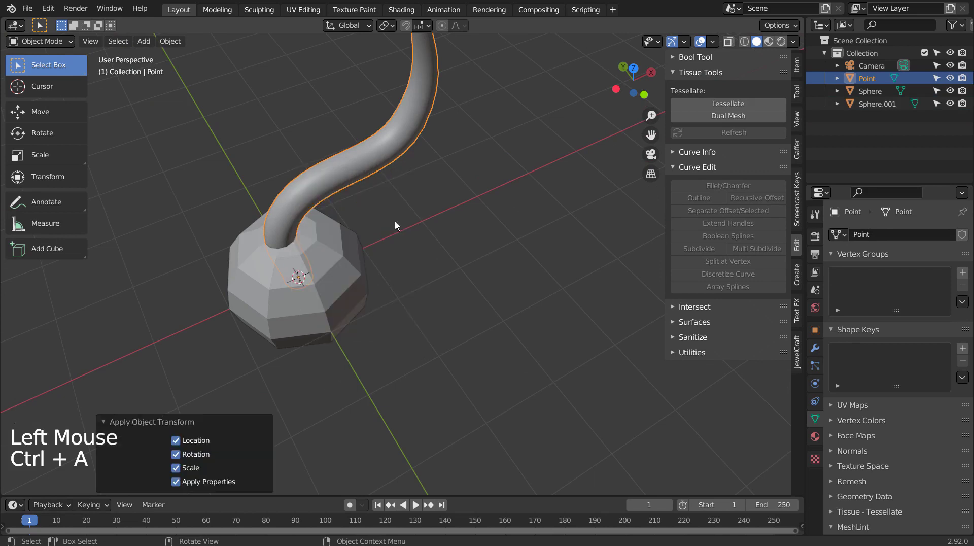
# Step: Tessellate Sphere.001 with the Point mesh, covering it in spikes
pyautogui.click(353, 291)
pyautogui.moveTo(488, 364); pyautogui.dragTo(421, 213, button='middle')
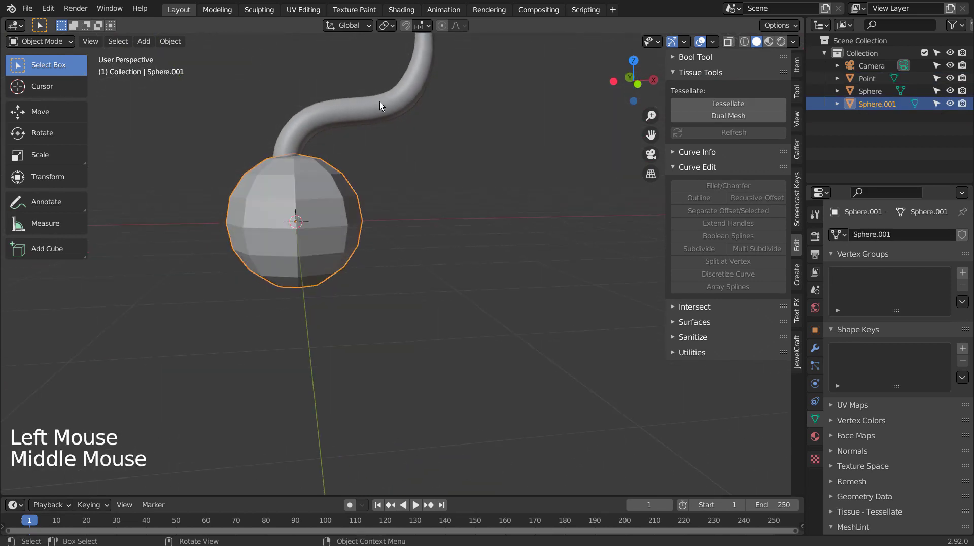
pyautogui.click(325, 202)
pyautogui.keyDown('shift'); pyautogui.click(325, 203); pyautogui.keyUp('shift')
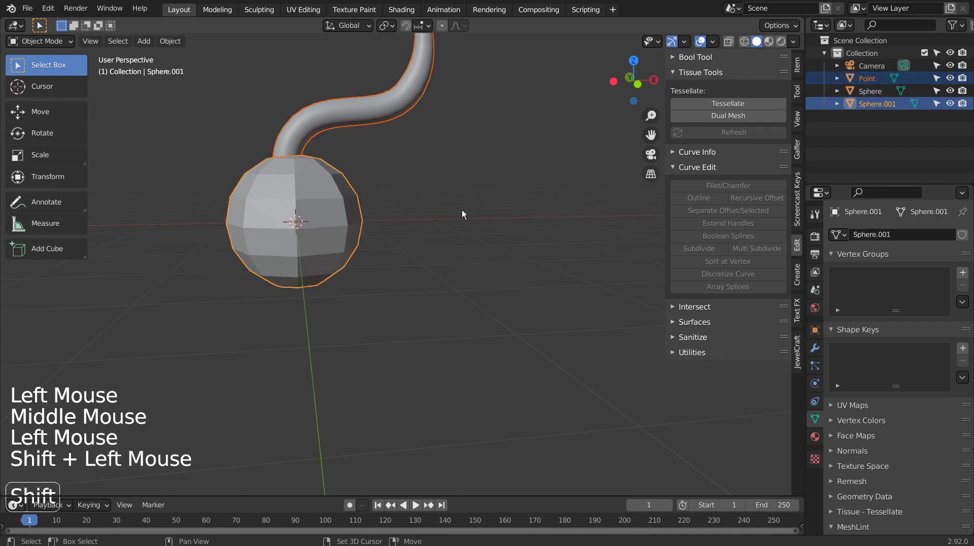
pyautogui.click(731, 108)
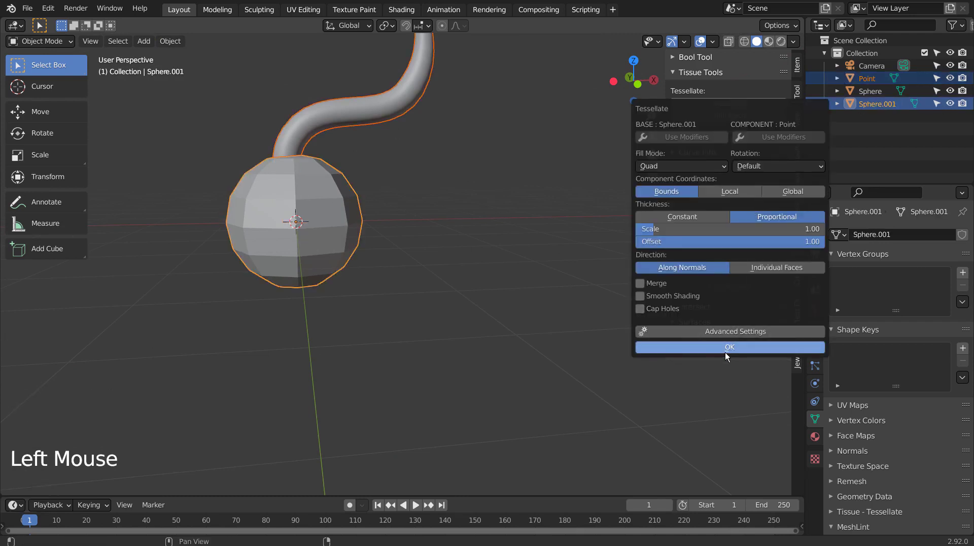
pyautogui.click(725, 350)
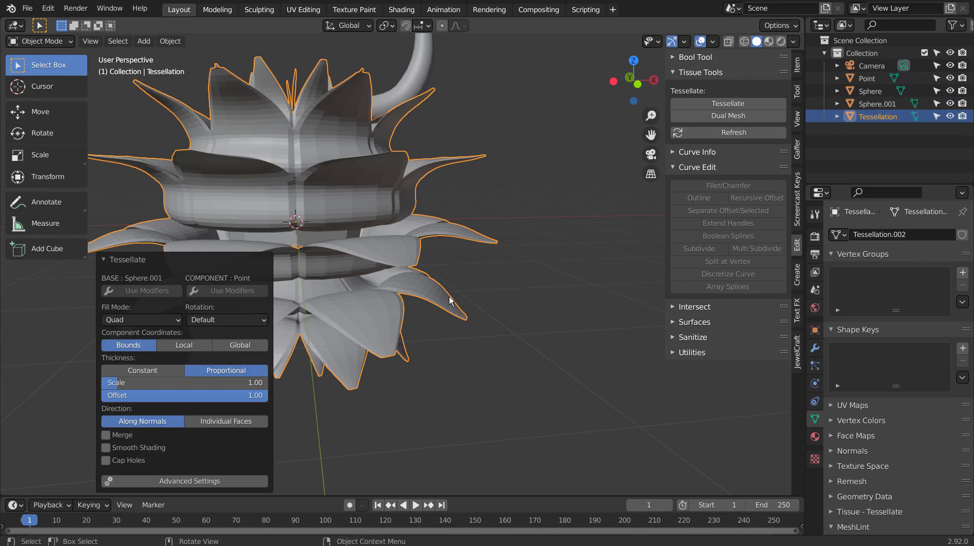
pyautogui.moveTo(449, 300); pyautogui.dragTo(476, 318, button='middle')
# Step: Undo the tessellation, rotate Point 91.4° in front view, and apply all transforms
pyautogui.hotkey('ctrl', 'z')
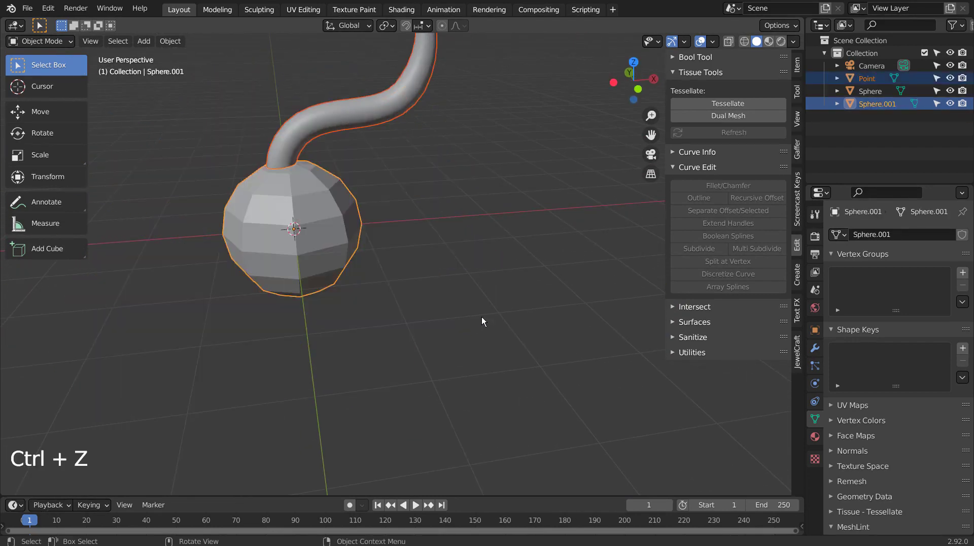
pyautogui.click(362, 111)
pyautogui.press('KP_3')
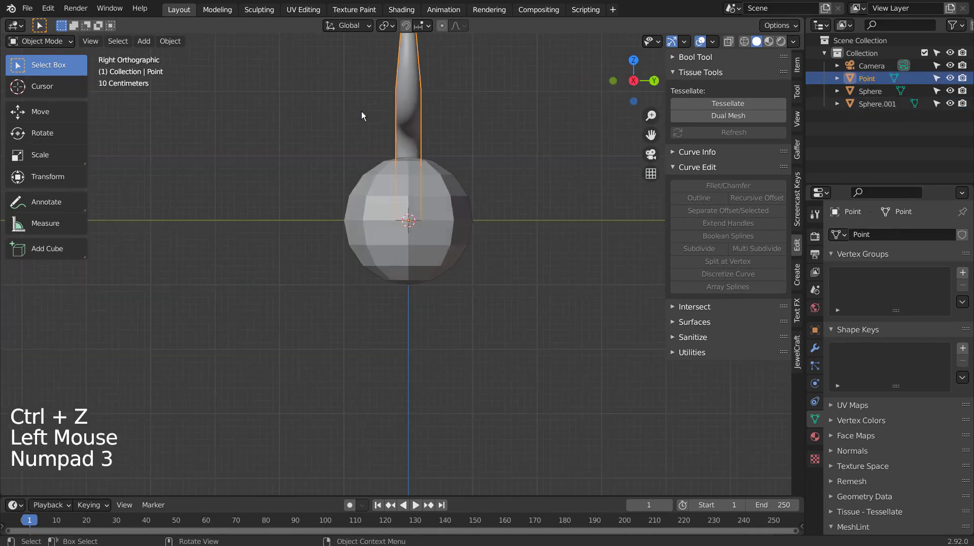
pyautogui.press('KP_1')
pyautogui.press('r')
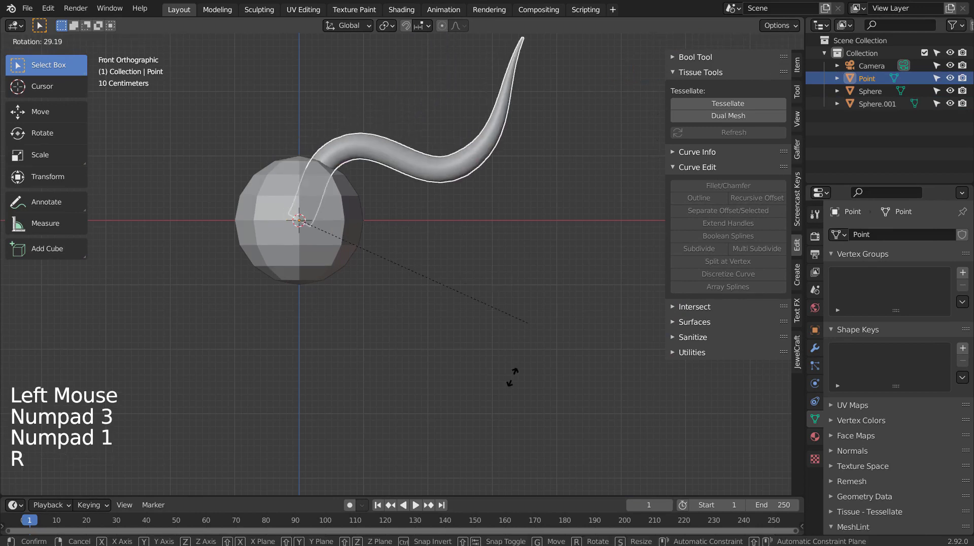
pyautogui.click(314, 475)
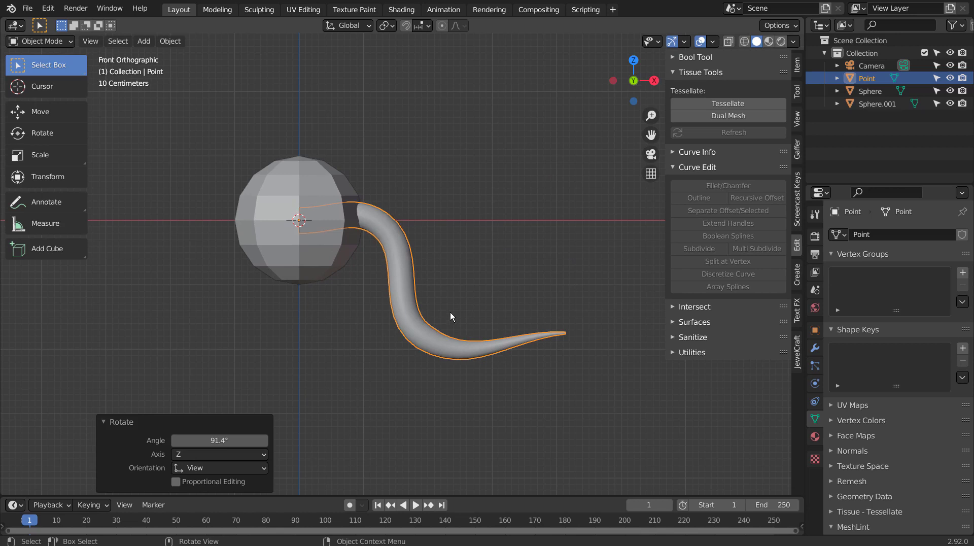
pyautogui.hotkey('ctrl', 'a')
pyautogui.click(449, 311)
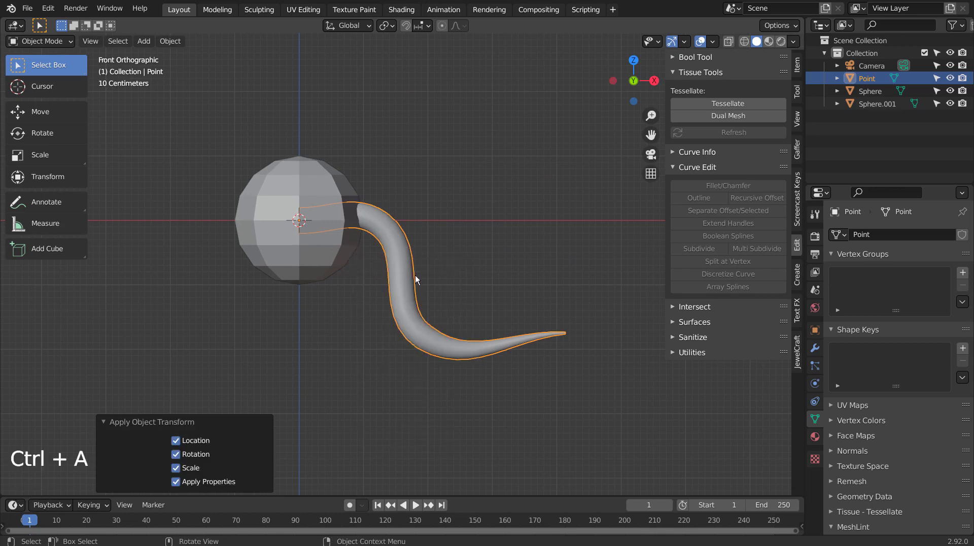
# Step: Tessellate Sphere.001 with the rotated Point mesh into stacked layers
pyautogui.keyDown('shift'); pyautogui.click(336, 180); pyautogui.keyUp('shift')
pyautogui.click(718, 104)
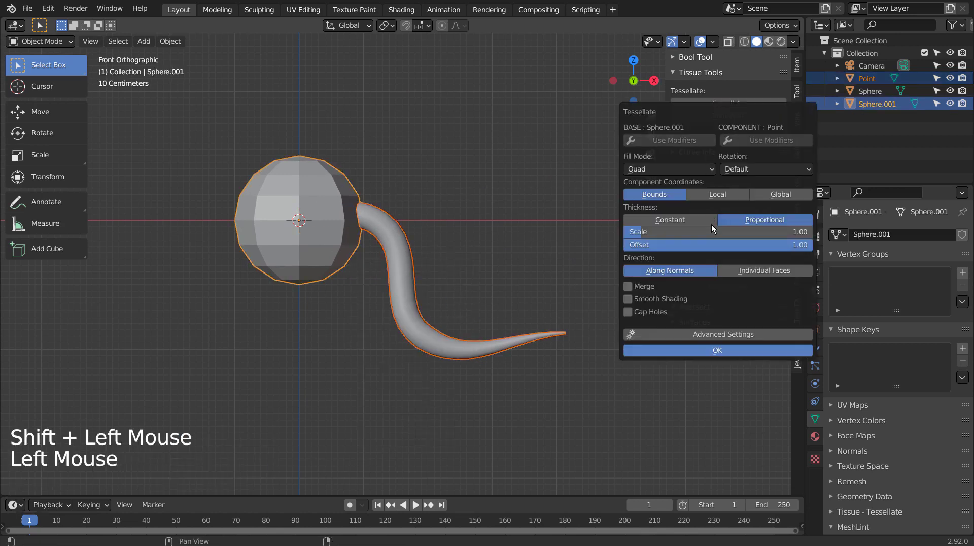
pyautogui.click(689, 350)
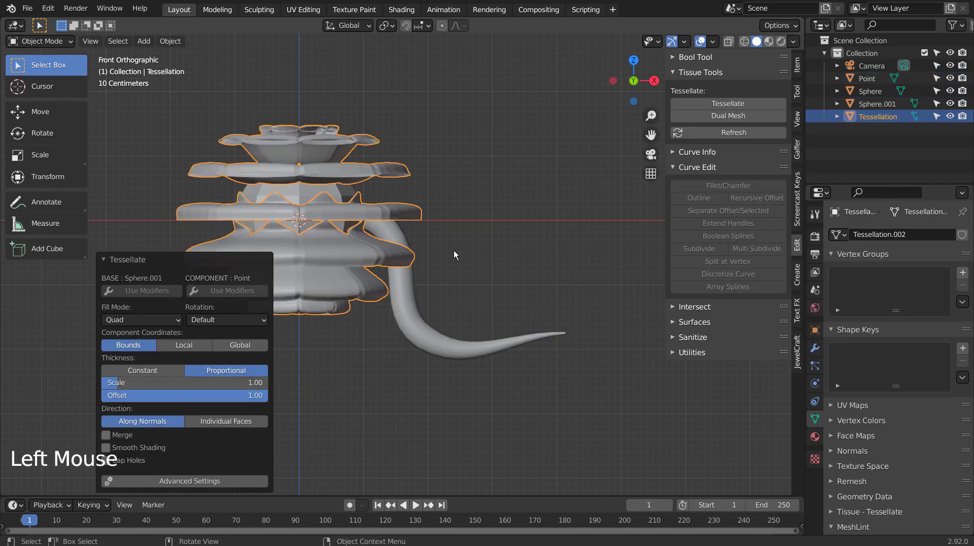
pyautogui.moveTo(454, 252); pyautogui.dragTo(510, 231, button='middle')
# Step: Undo the latest tessellation and rotate the Point curve 90° in right view
pyautogui.hotkey('ctrl', 'z')
pyautogui.hotkey('ctrl', 'z')
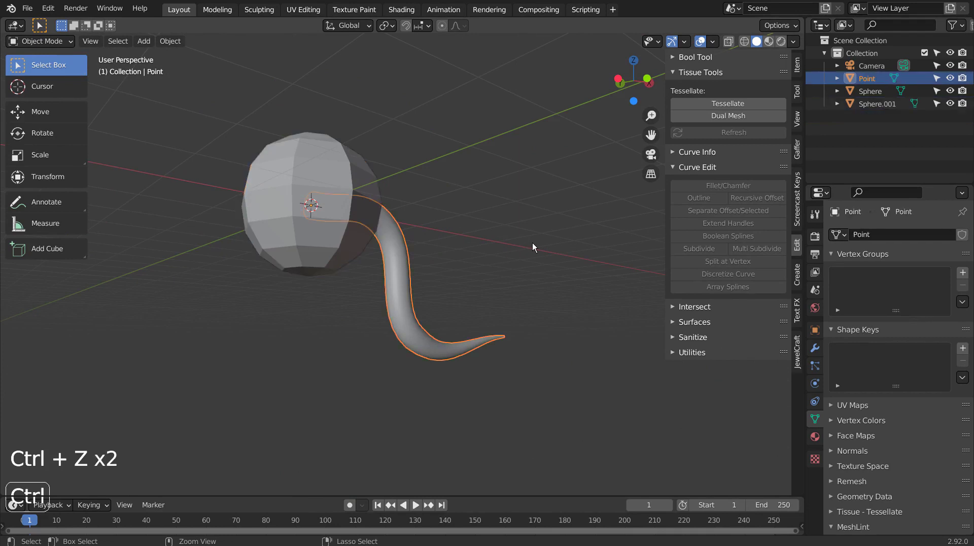
pyautogui.hotkey('ctrl', 'z')
pyautogui.moveTo(532, 243); pyautogui.dragTo(464, 260, button='middle')
pyautogui.press('KP_0')
pyautogui.press('KP_1')
pyautogui.press('KP_1')
pyautogui.press('KP_3')
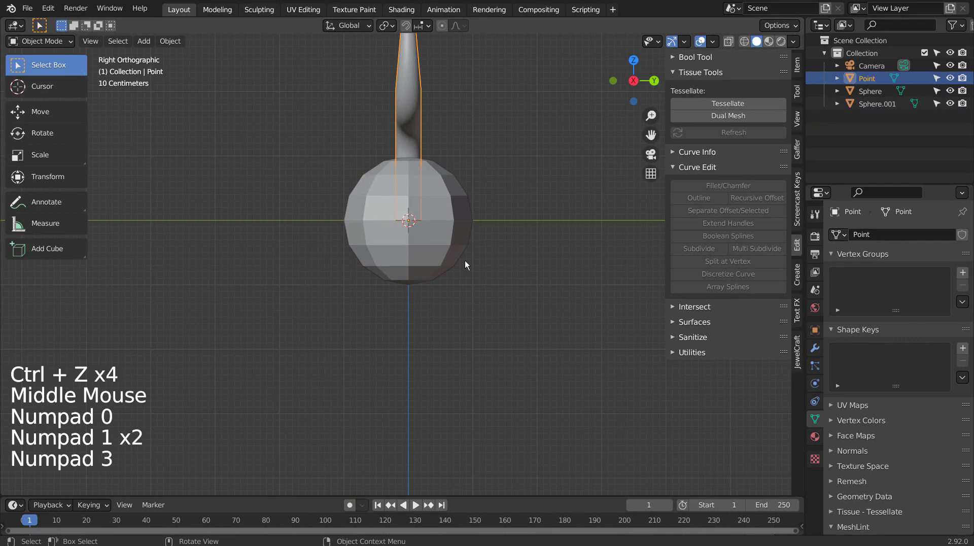
pyautogui.press('r')
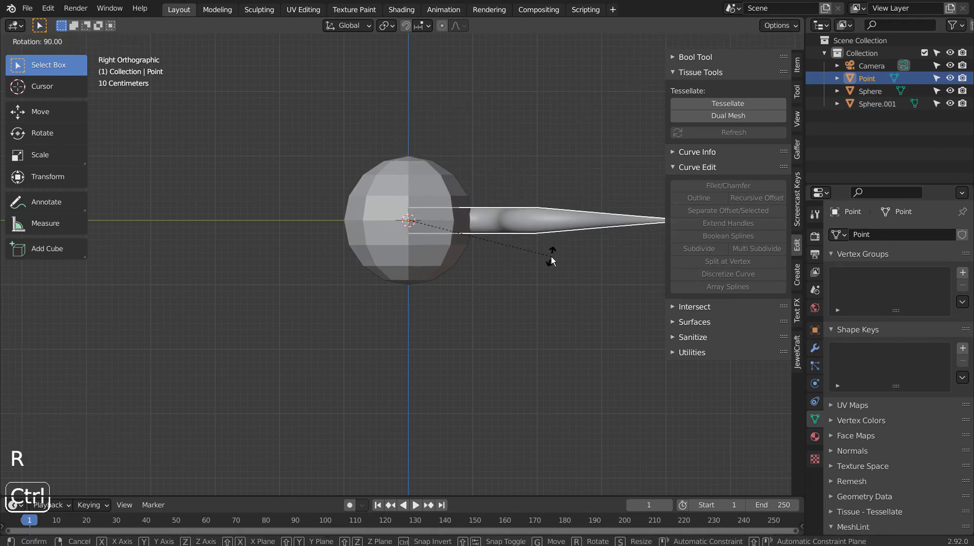
pyautogui.click(551, 257)
pyautogui.moveTo(551, 256); pyautogui.dragTo(351, 238, button='middle')
# Step: Apply all transforms to the Point curve and to Sphere.001
pyautogui.keyDown('shift'); pyautogui.click(337, 230); pyautogui.keyUp('shift')
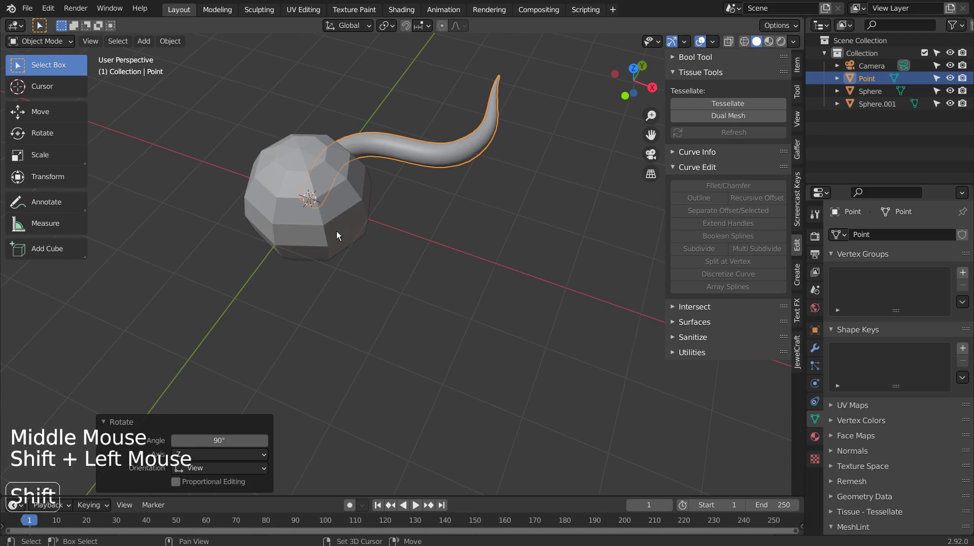
pyautogui.click(459, 157)
pyautogui.hotkey('ctrl', 'a')
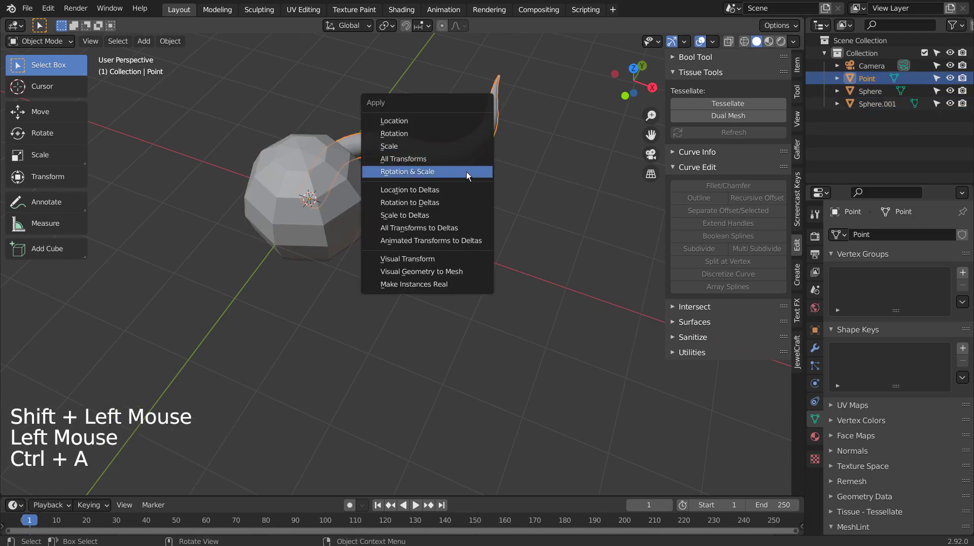
pyautogui.click(466, 158)
pyautogui.keyDown('shift'); pyautogui.click(323, 214); pyautogui.keyUp('shift')
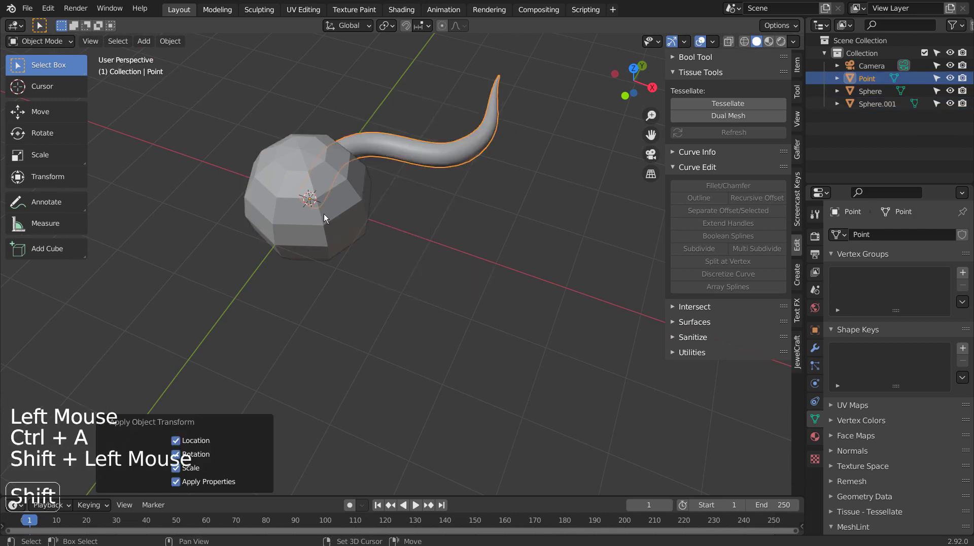
pyautogui.hotkey('ctrl', 'a')
pyautogui.click(436, 210)
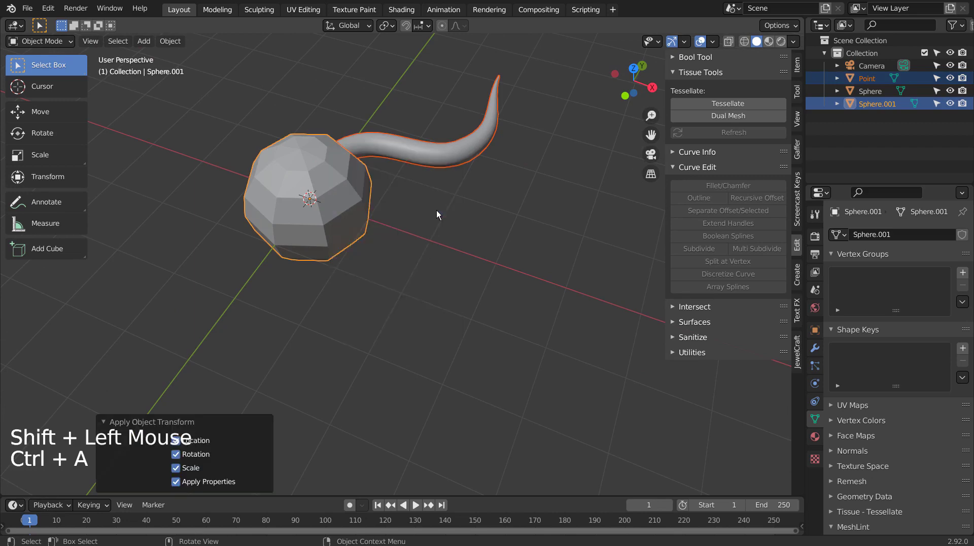
# Step: Tessellate Sphere.001 using the Point curve as its component
pyautogui.click(740, 104)
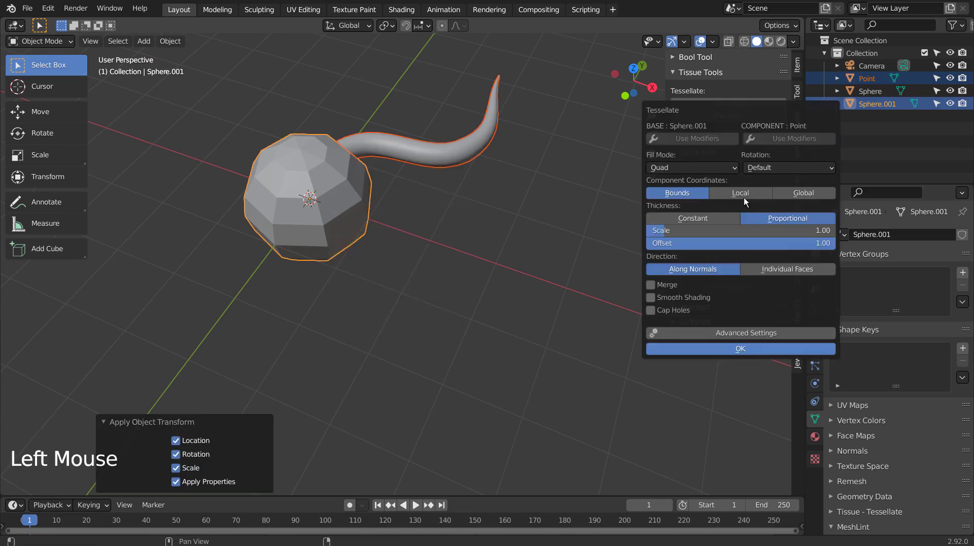
pyautogui.click(718, 346)
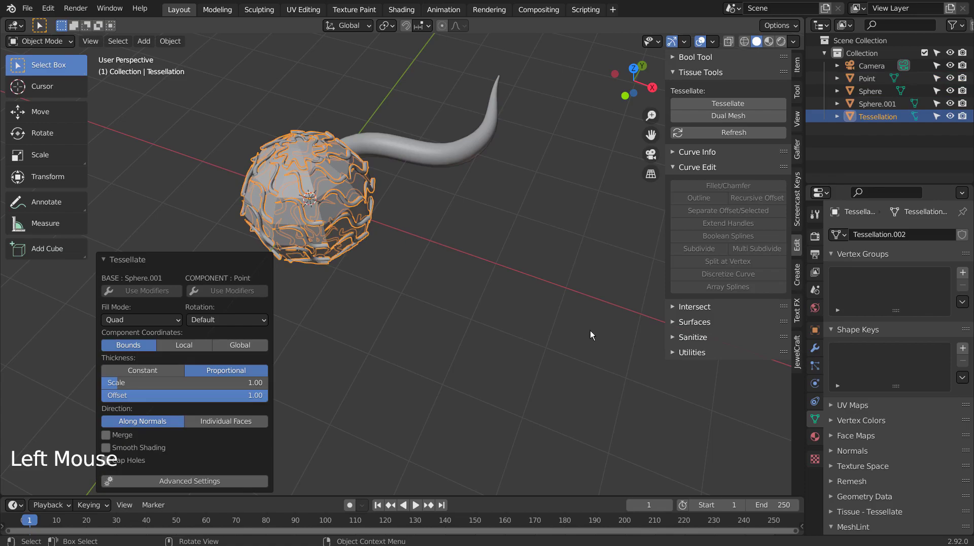
pyautogui.scroll(4, 368, 249)
# Step: Undo back to the upright Point curve and re-tessellate Sphere.001 into a petal flower
pyautogui.moveTo(360, 237); pyautogui.dragTo(367, 203, button='middle')
pyautogui.scroll(-4, 373, 205)
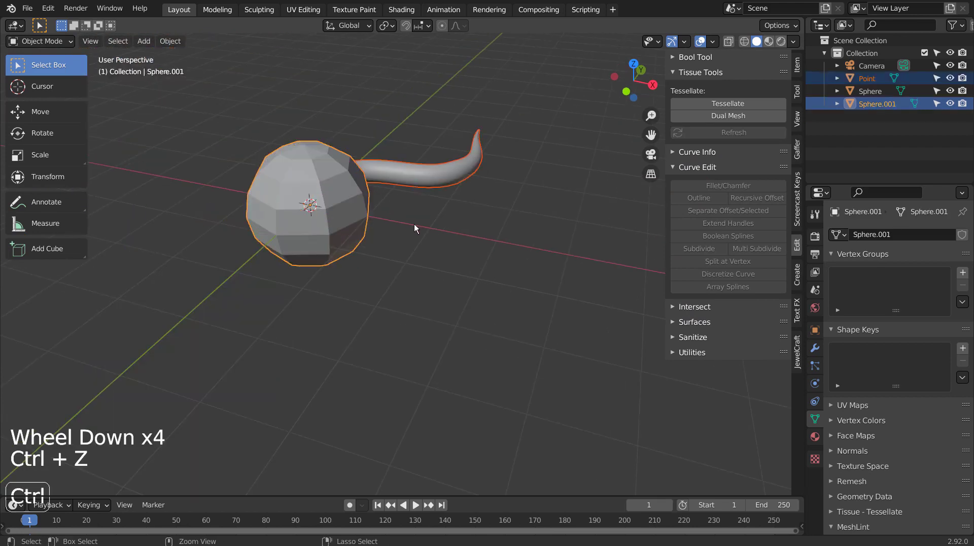
pyautogui.hotkey('ctrl', 'z')
pyautogui.hotkey('ctrl', 'z')
pyautogui.hotkey('ctrl', 'z')
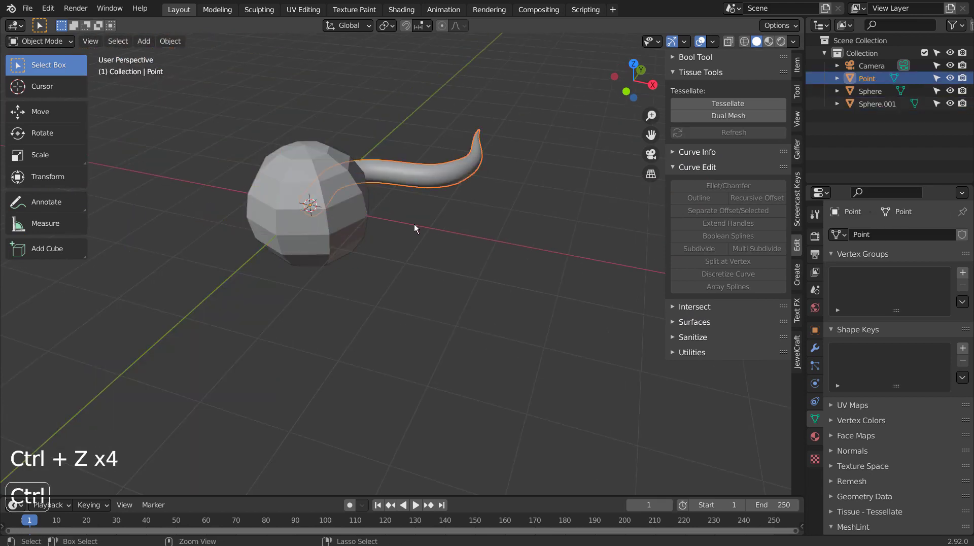
pyautogui.hotkey('ctrl', 'z')
pyautogui.hotkey('ctrl', 'z')
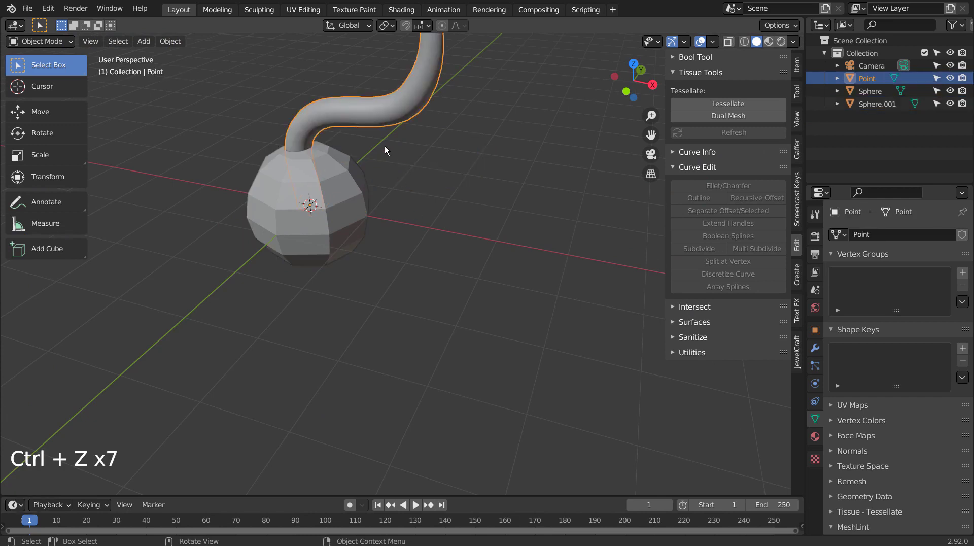
pyautogui.keyDown('shift'); pyautogui.click(346, 187); pyautogui.keyUp('shift')
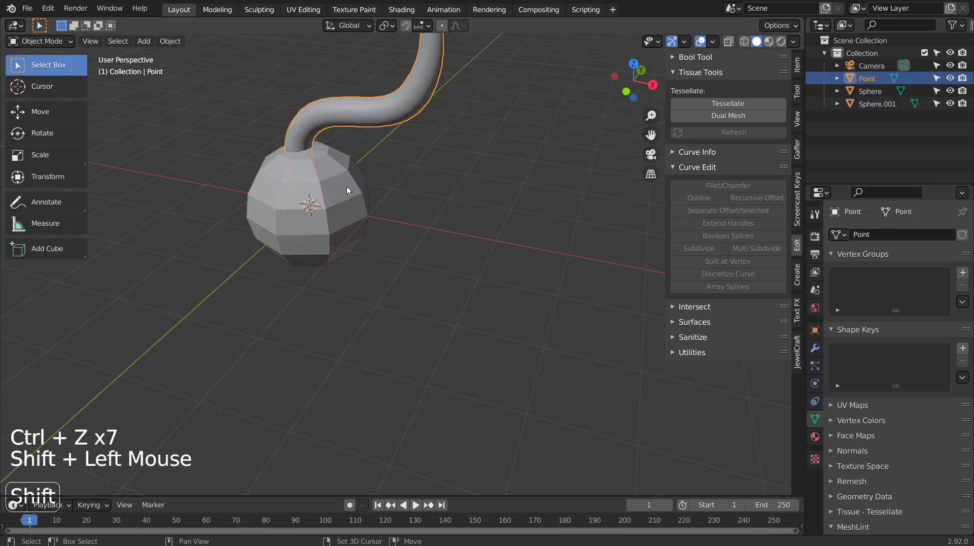
pyautogui.click(749, 104)
pyautogui.click(732, 346)
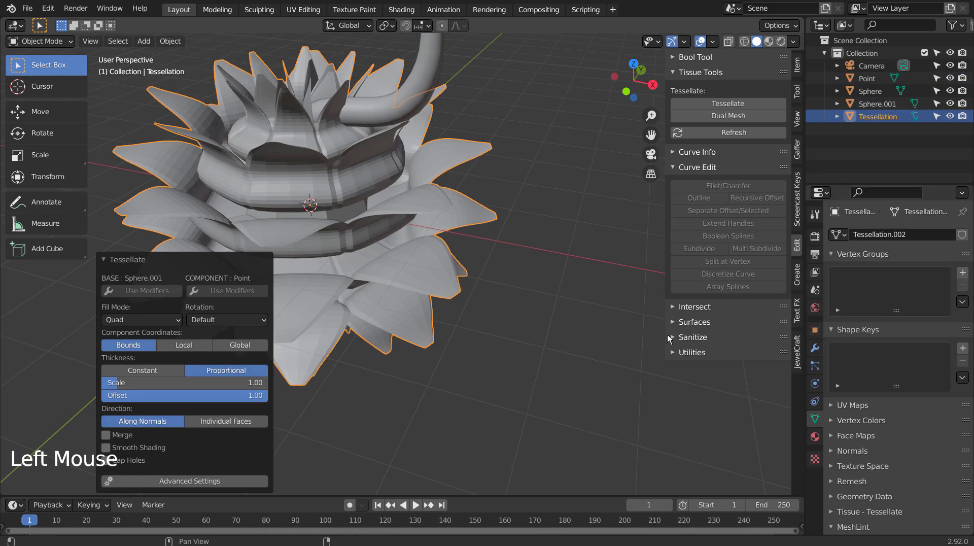
# Step: Delete the Point curve and select the Tessellation flower
pyautogui.click(428, 57)
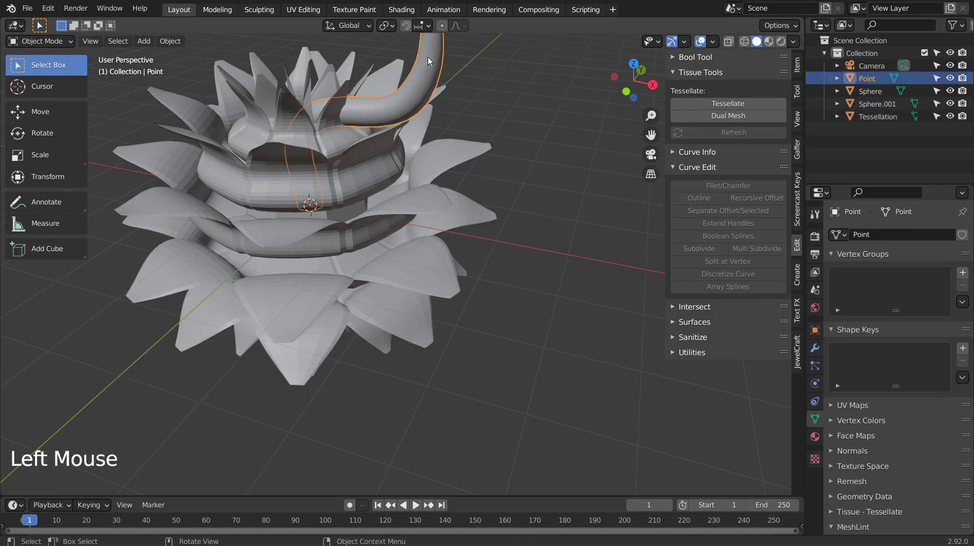
pyautogui.press('x')
pyautogui.click(370, 68)
pyautogui.click(375, 163)
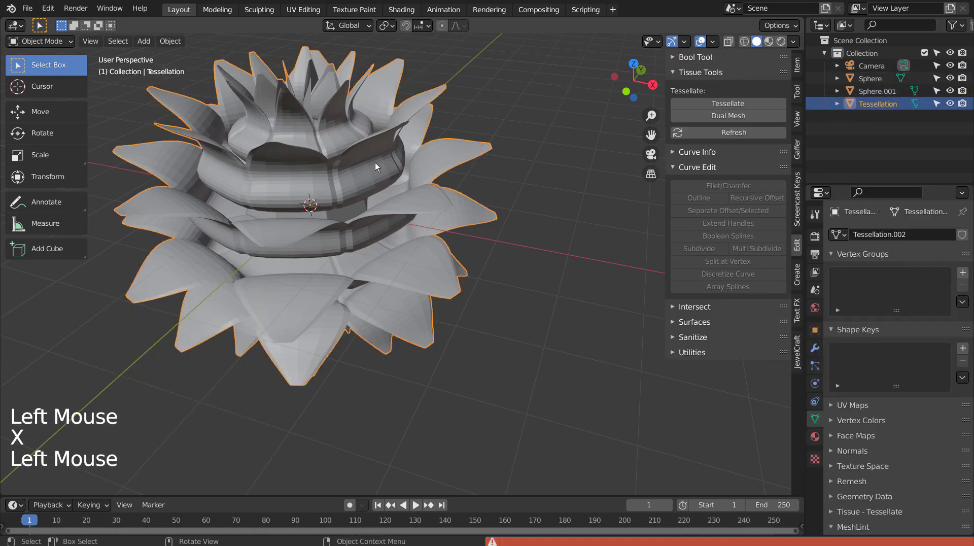
# Step: Smooth-shade the flower and move it 2.156 m up along the Z axis
pyautogui.rightClick(375, 162)
pyautogui.click(375, 162)
pyautogui.moveTo(325, 233); pyautogui.dragTo(368, 182, button='middle')
pyautogui.scroll(-4, 411, 242)
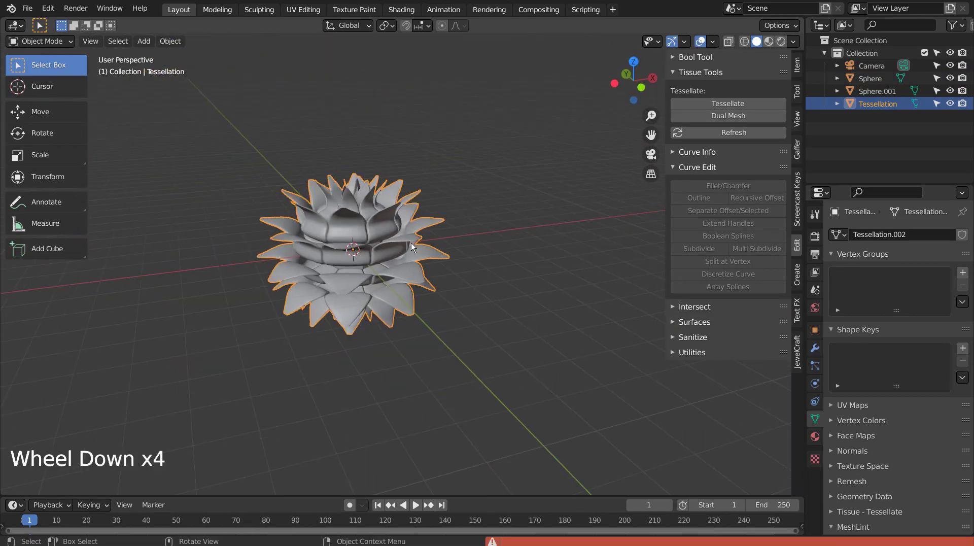
pyautogui.press('KP_1')
pyautogui.press('g')
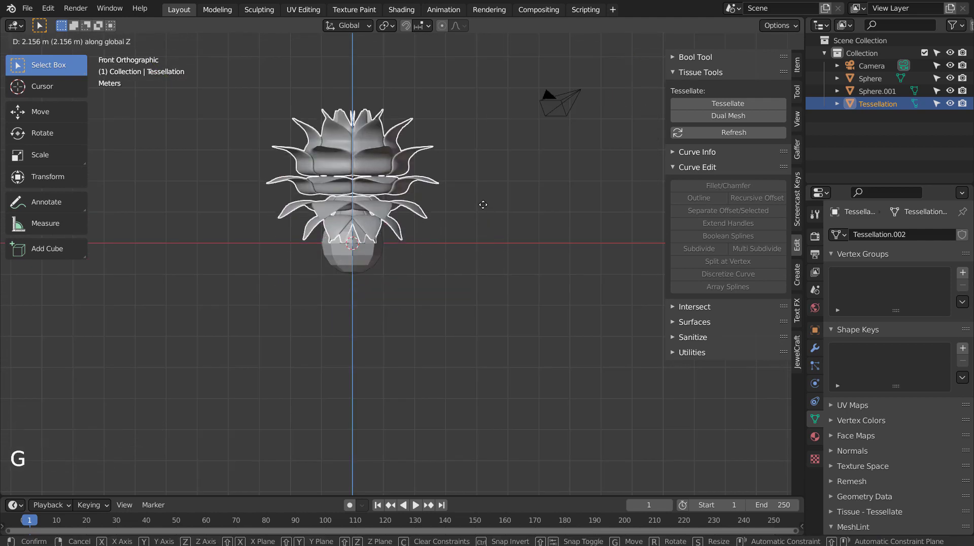
pyautogui.click(483, 205)
# Step: Delete Sphere.001 and Sphere, then reselect the flower
pyautogui.click(361, 254)
pyautogui.press('x')
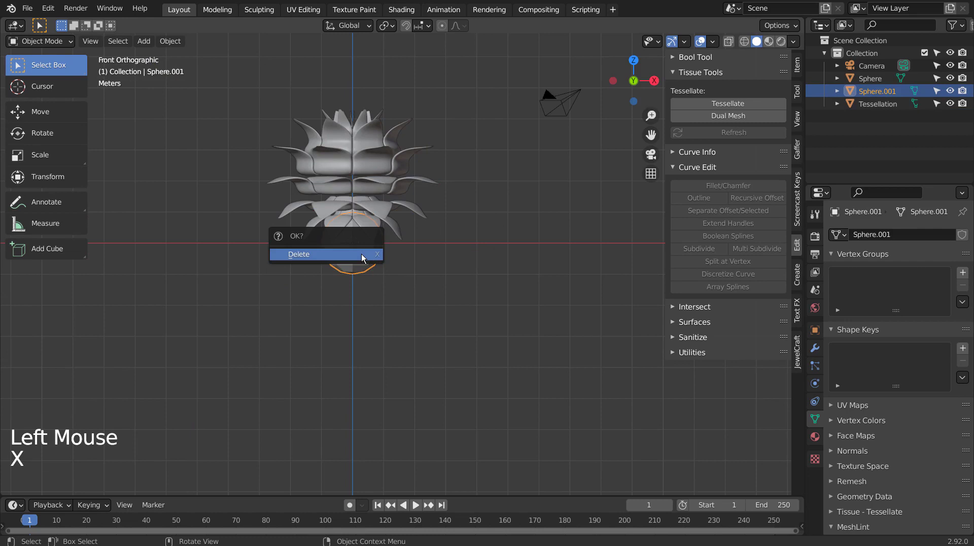
pyautogui.click(361, 254)
pyautogui.moveTo(364, 263); pyautogui.dragTo(406, 225, button='middle')
pyautogui.click(352, 261)
pyautogui.press('x')
pyautogui.click(353, 261)
pyautogui.click(407, 225)
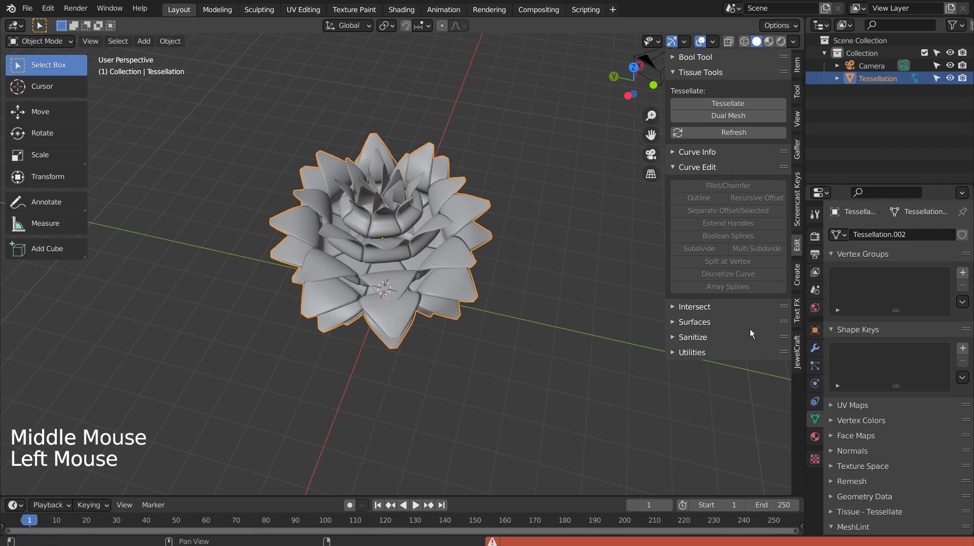
# Step: Add a Simple Deform Twist modifier, angle 180° then 360°, around the Z axis
pyautogui.click(815, 347)
pyautogui.click(892, 234)
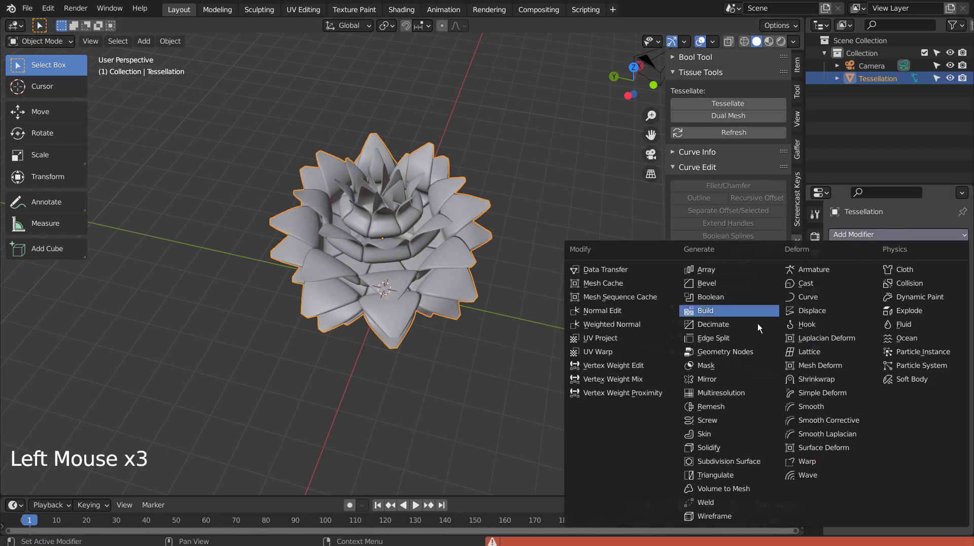
pyautogui.click(832, 391)
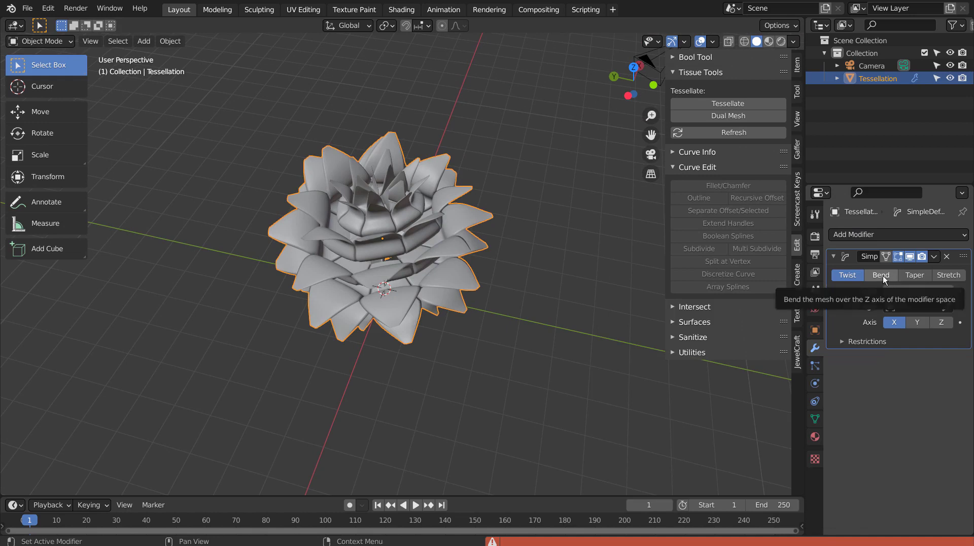
pyautogui.click(913, 291)
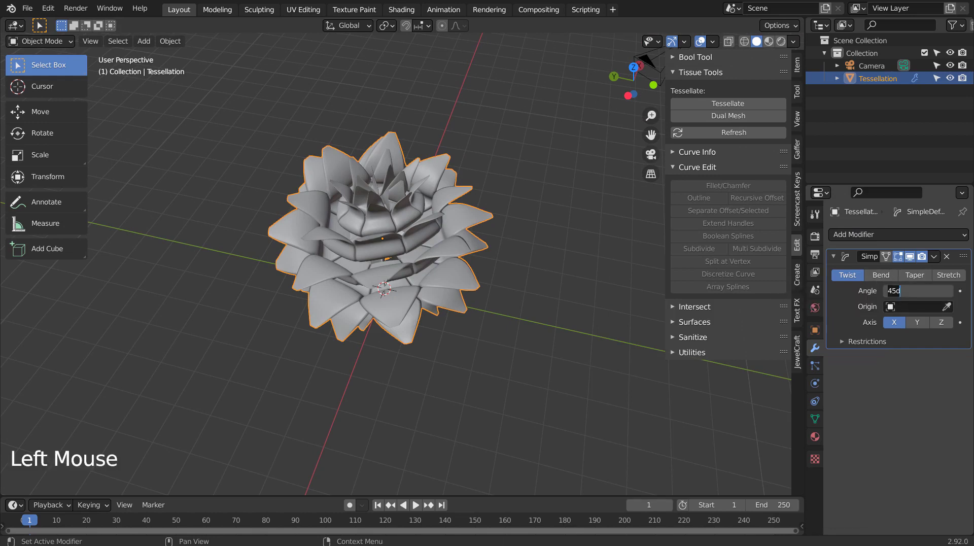
pyautogui.write('180')
pyautogui.press('Return')
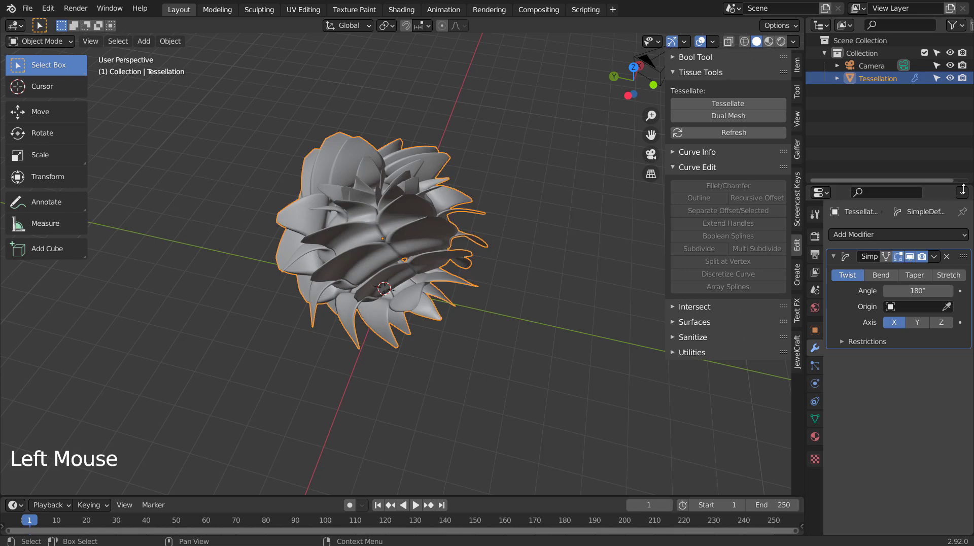
pyautogui.click(942, 323)
pyautogui.moveTo(634, 305); pyautogui.dragTo(580, 300, button='middle')
pyautogui.scroll(2, 579, 298)
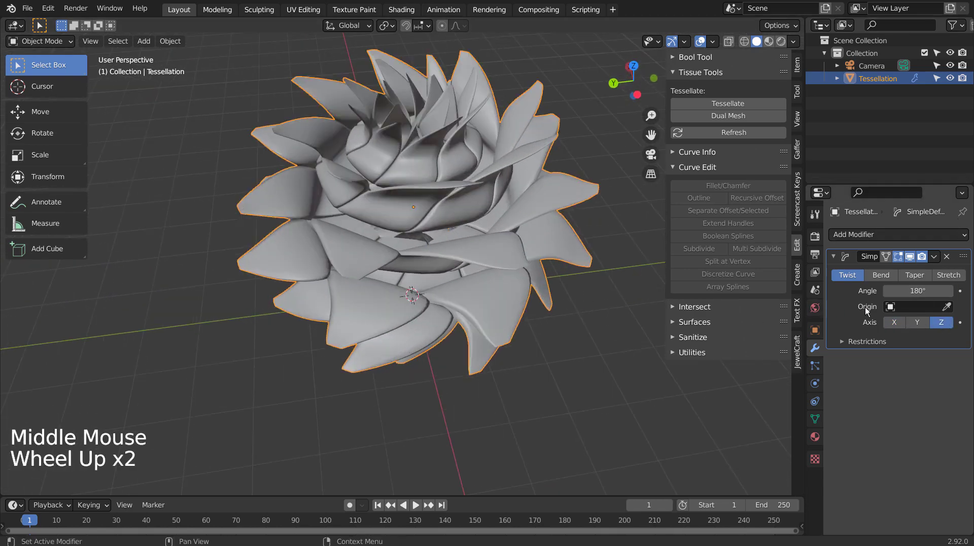
pyautogui.click(933, 294)
pyautogui.press('Return')
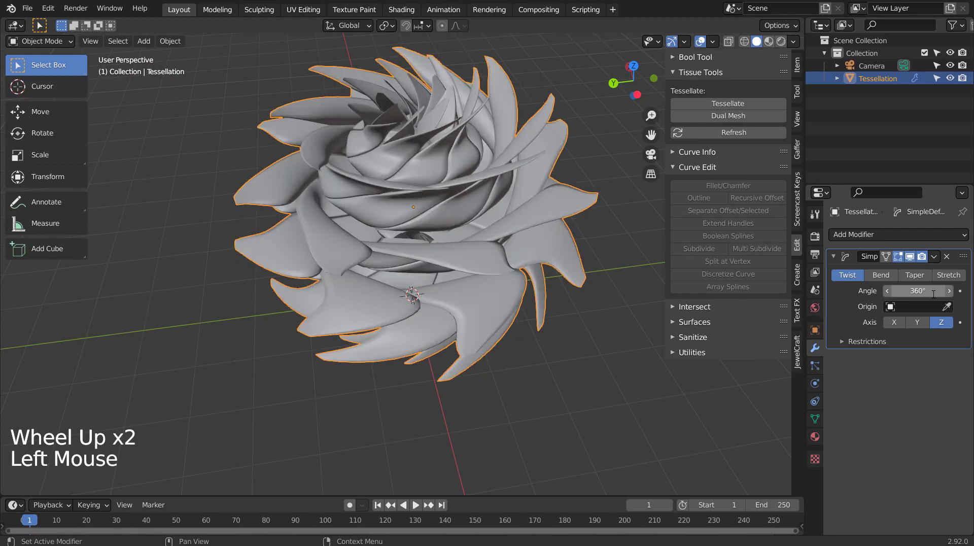
pyautogui.moveTo(447, 284); pyautogui.dragTo(478, 278, button='middle')
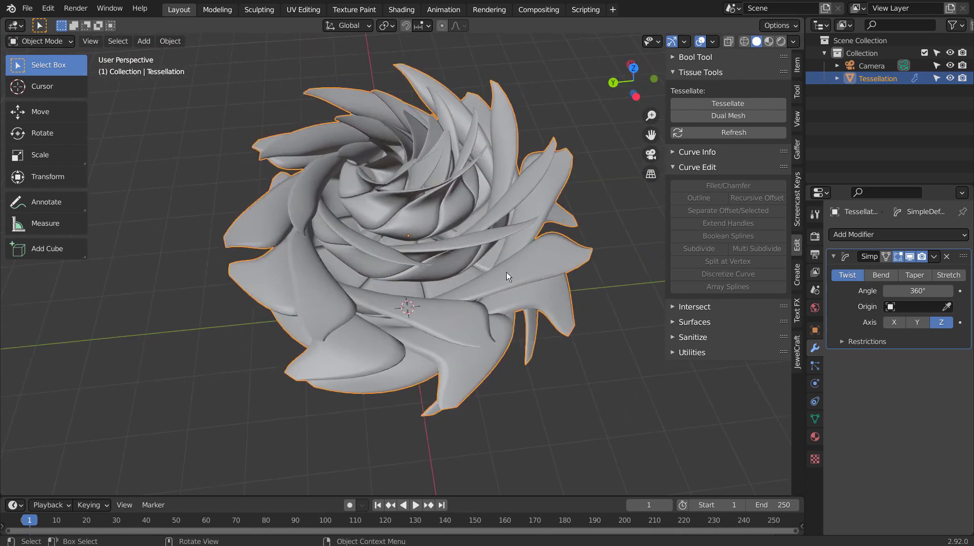
# Step: Add a second Simple Deform, try Bend and Taper, then set Stretch on Z (factor 0.785)
pyautogui.click(890, 233)
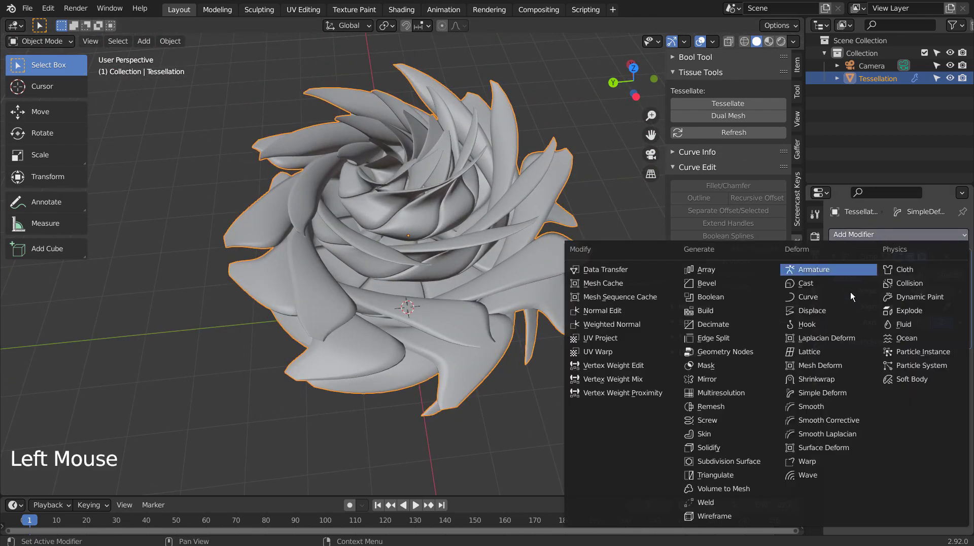
pyautogui.click(844, 392)
pyautogui.click(882, 380)
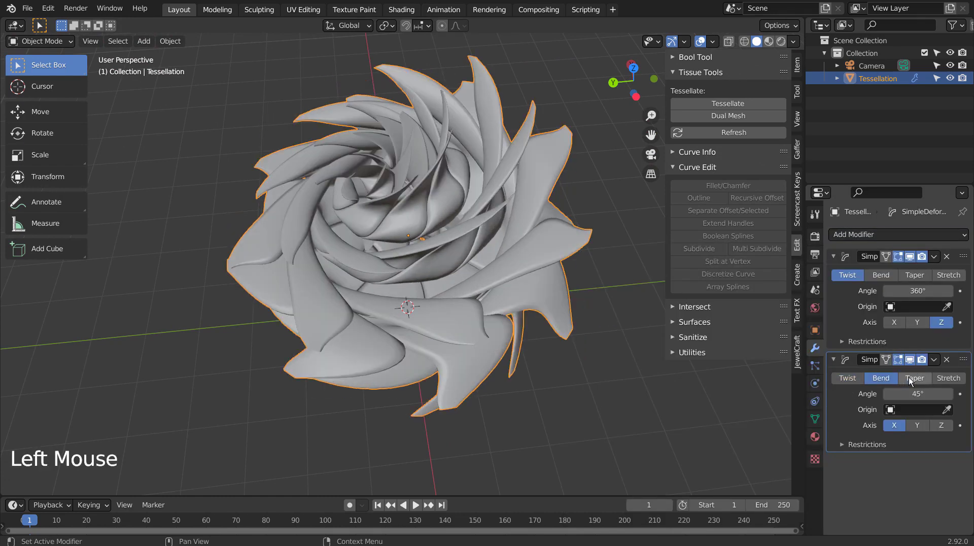
pyautogui.click(914, 378)
pyautogui.moveTo(609, 356); pyautogui.dragTo(820, 333, button='middle')
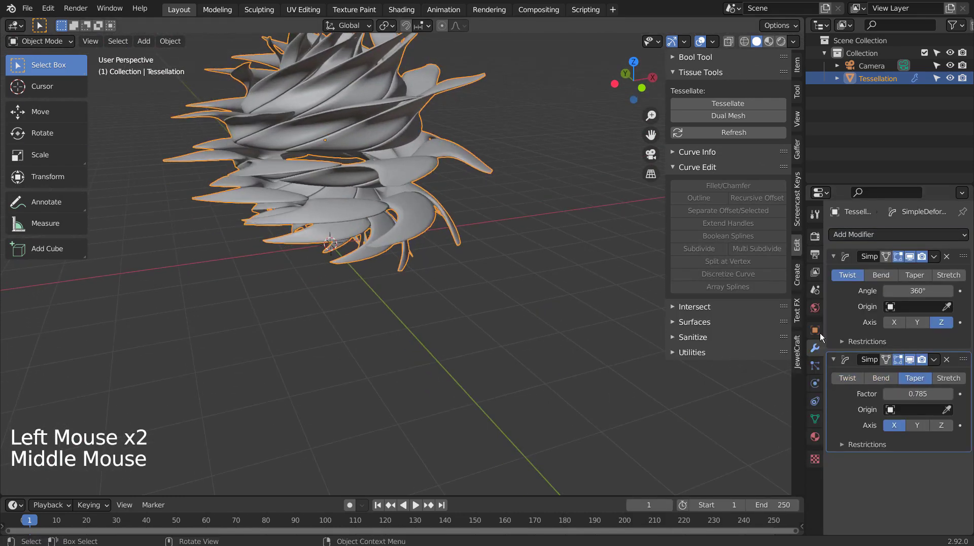
pyautogui.click(948, 378)
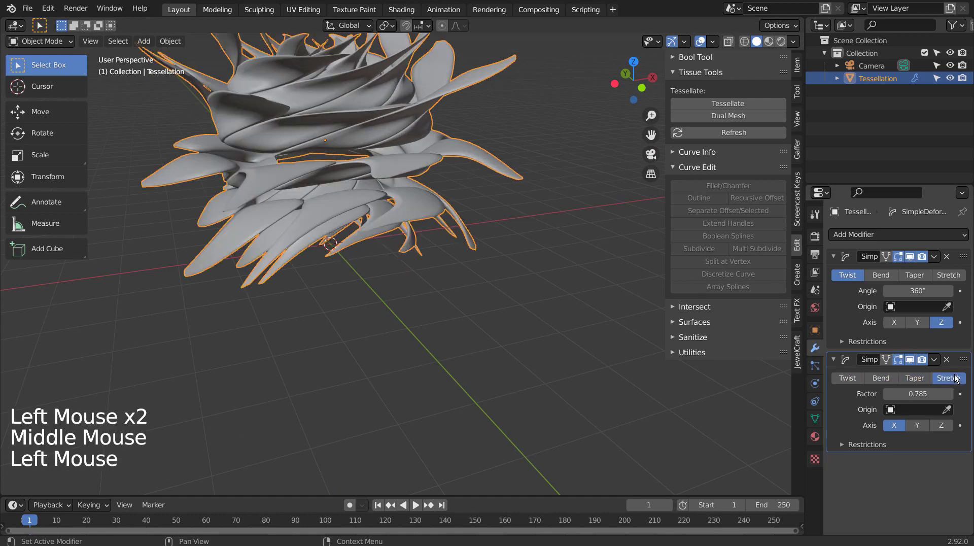
pyautogui.click(943, 426)
pyautogui.scroll(-3, 476, 251)
pyautogui.moveTo(476, 252); pyautogui.dragTo(567, 261, button='middle')
# Step: Try Z scaling and Origin to 3D Cursor, undo both, then delete the second Simple Deform
pyautogui.press('s')
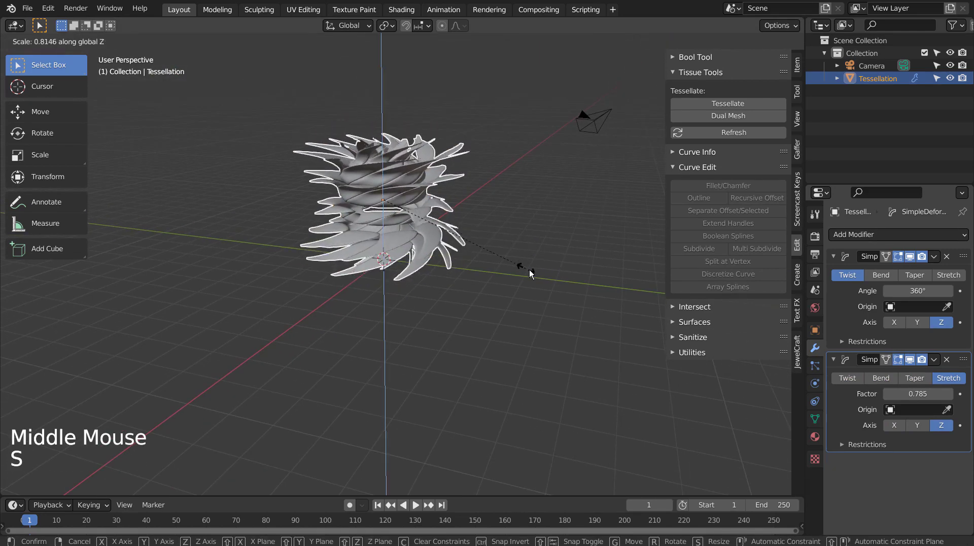
pyautogui.hotkey('ctrl', 'z')
pyautogui.click(170, 40)
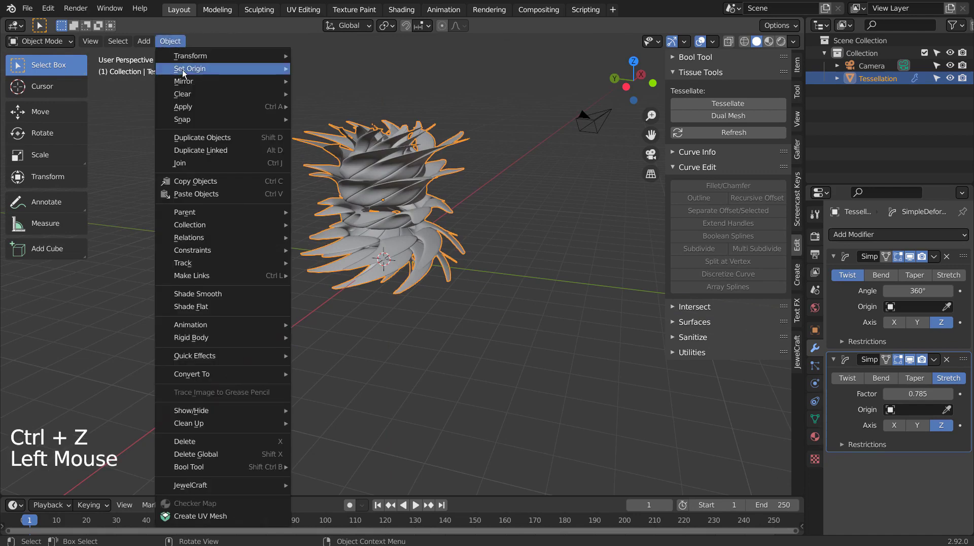
pyautogui.moveTo(197, 66)
pyautogui.click(348, 94)
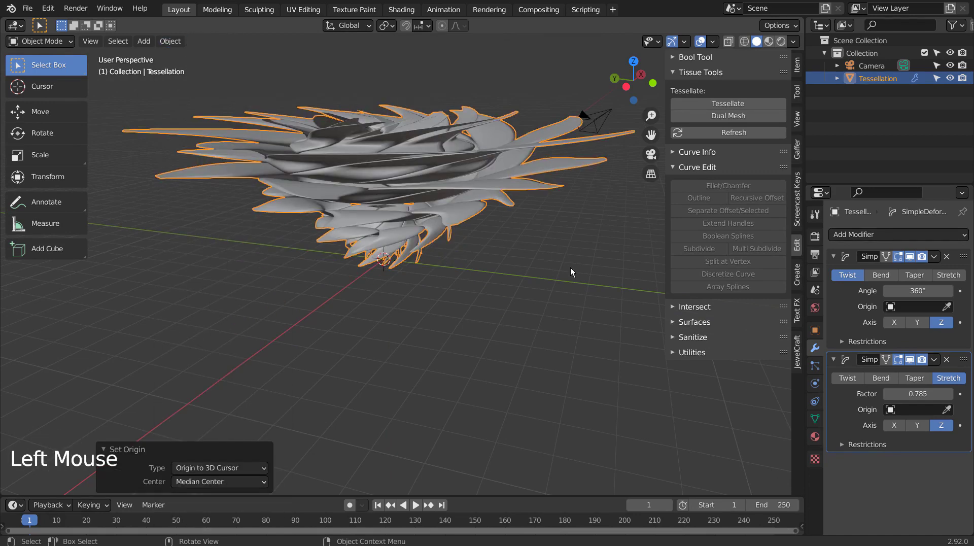
pyautogui.moveTo(570, 268); pyautogui.dragTo(577, 313, button='middle')
pyautogui.hotkey('ctrl', 'z')
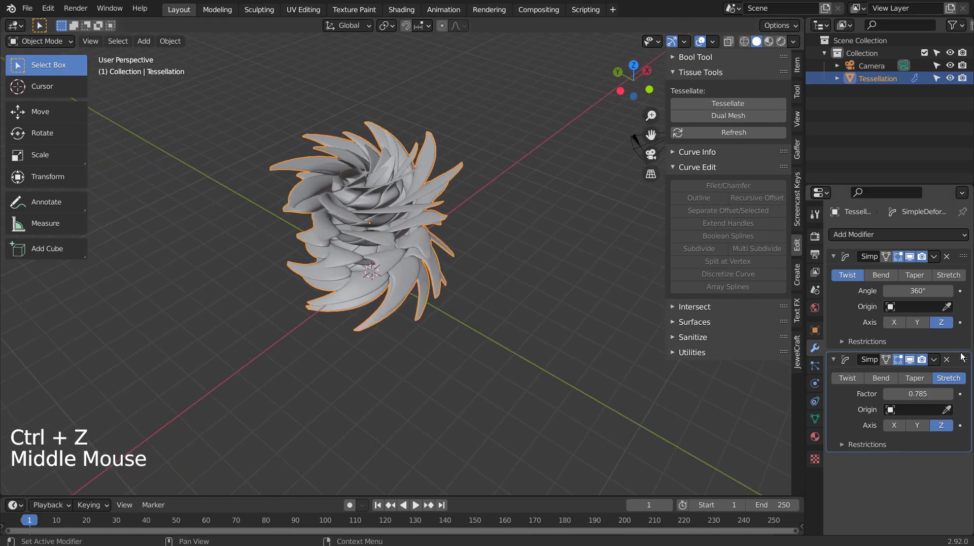
pyautogui.click(946, 359)
pyautogui.click(477, 348)
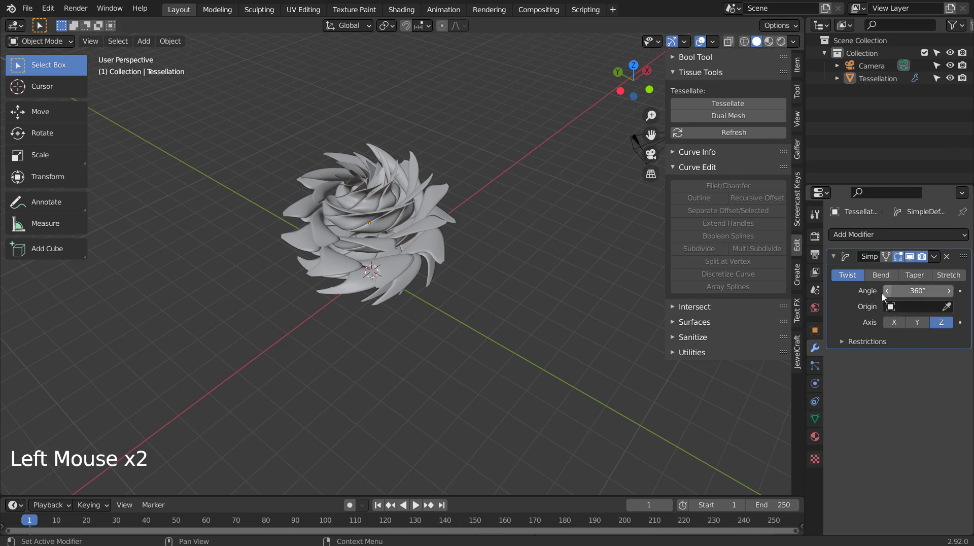
# Step: Create a new pink material for the flower with Transmission 1.0 and Roughness 0.0
pyautogui.click(815, 436)
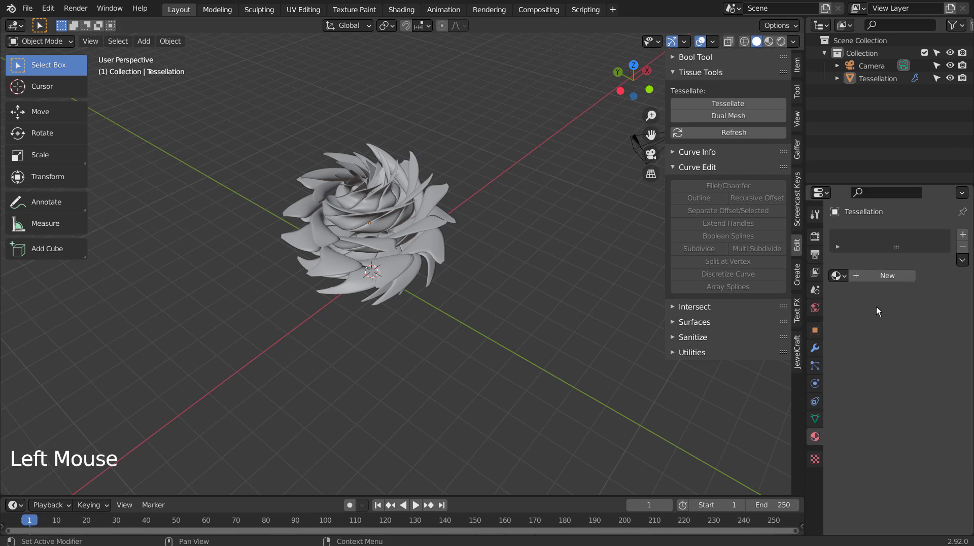
pyautogui.click(891, 275)
pyautogui.click(916, 384)
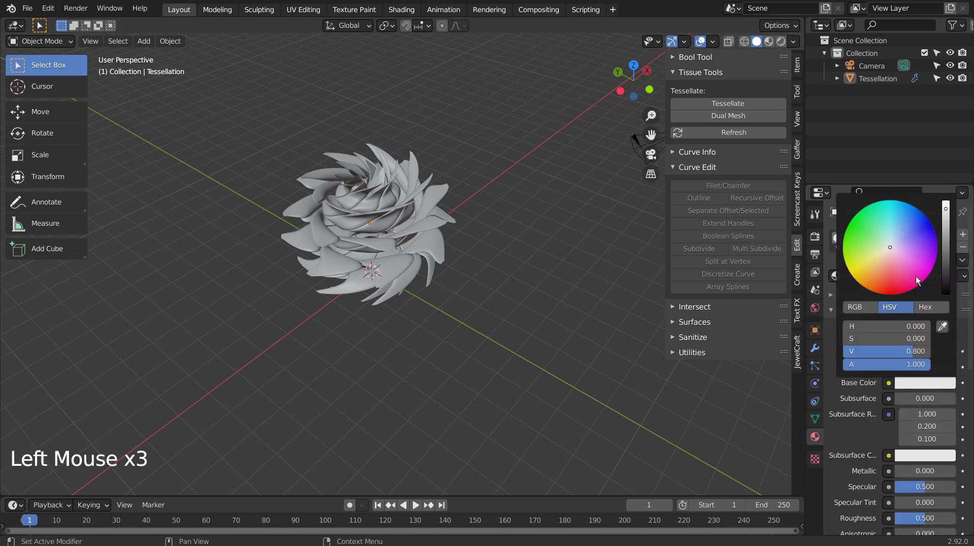
pyautogui.click(909, 261)
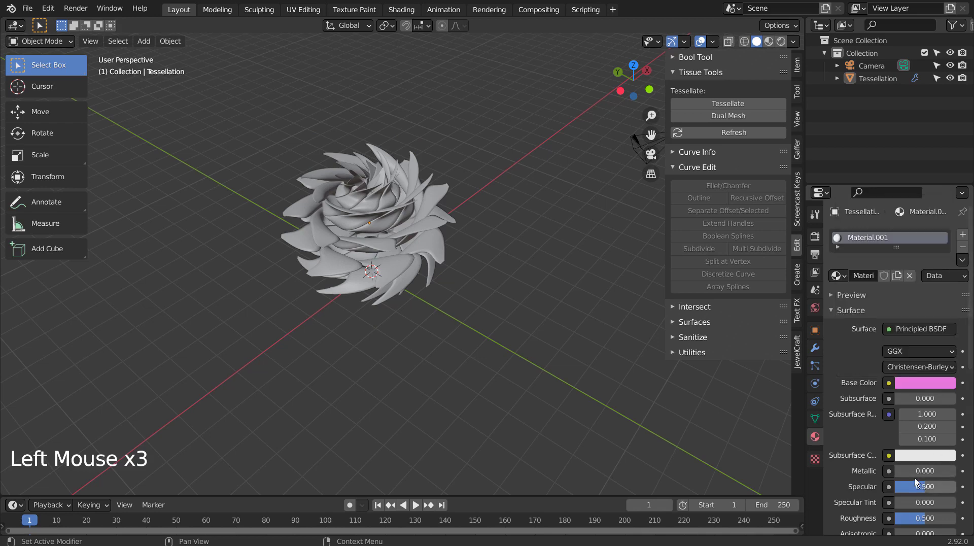
pyautogui.scroll(-12, 920, 495)
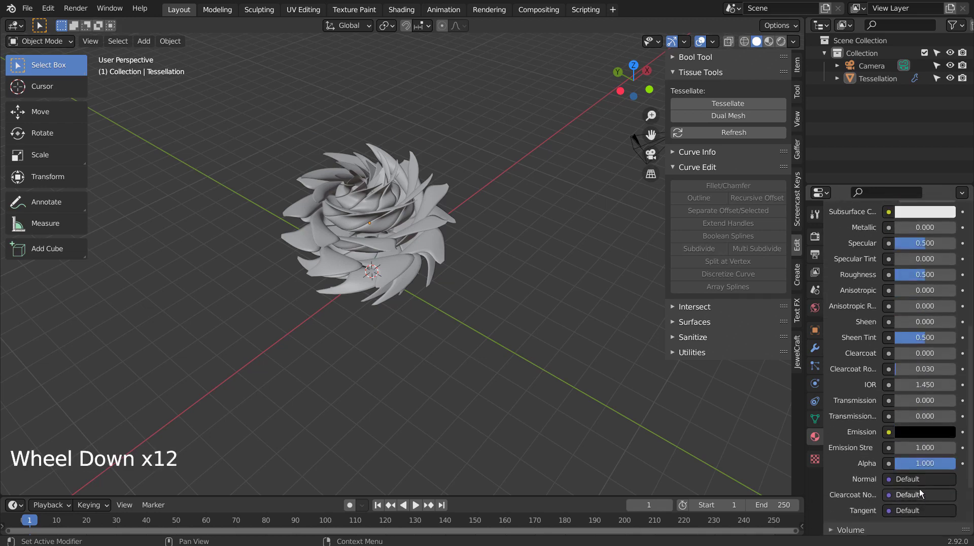
pyautogui.moveTo(908, 401); pyautogui.dragTo(954, 400)
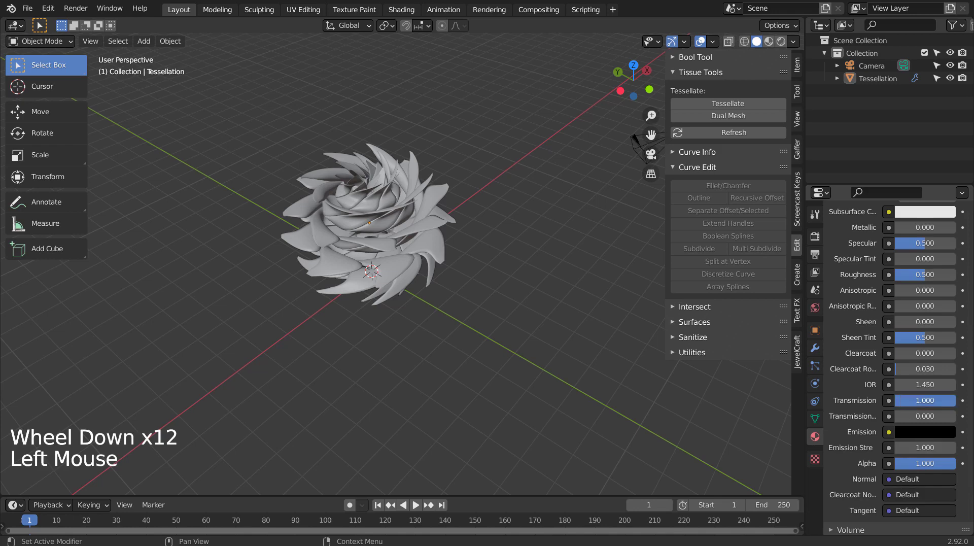
pyautogui.moveTo(926, 277); pyautogui.dragTo(897, 277)
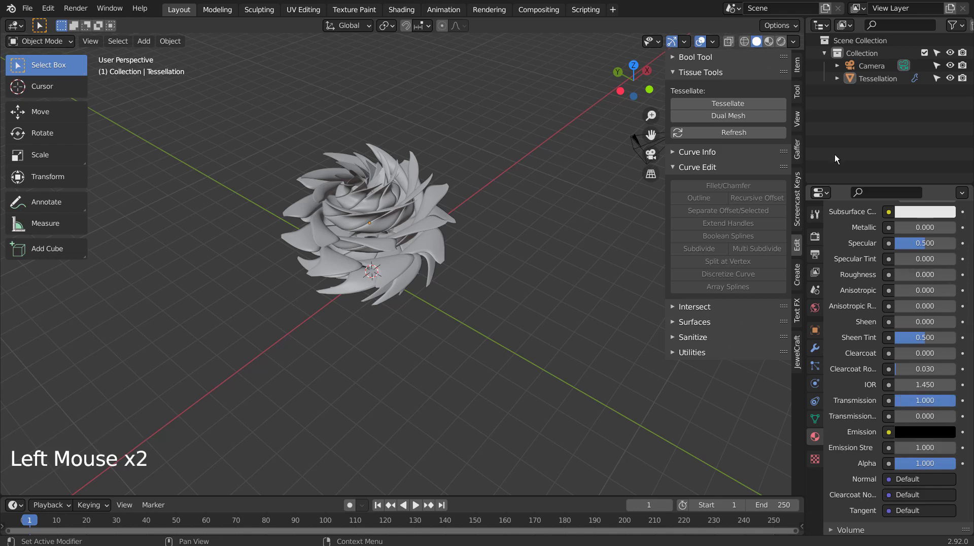
# Step: Switch the viewport to Material Preview to see the magenta glassy flower
pyautogui.click(768, 41)
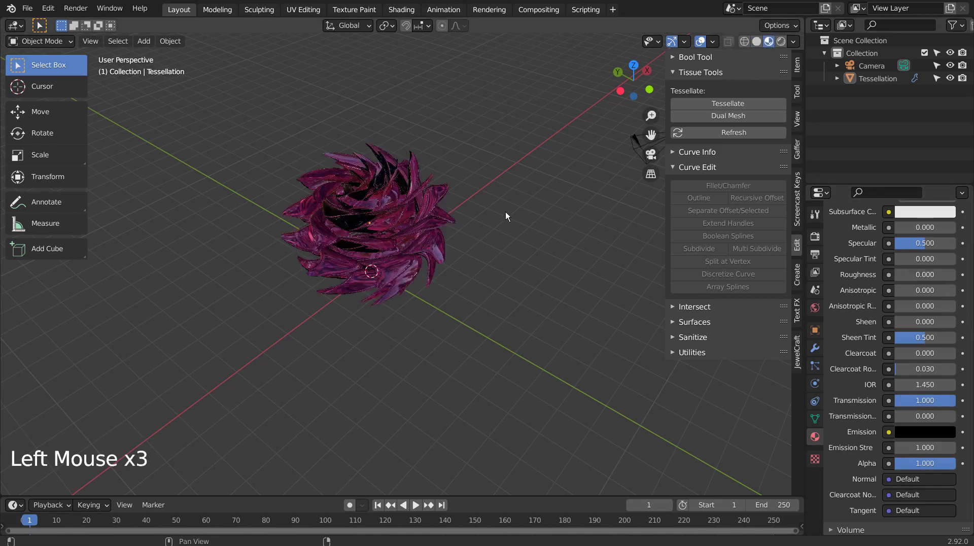
pyautogui.scroll(4, 516, 270)
pyautogui.moveTo(523, 277)
pyautogui.mouseDown(button='middle')
pyautogui.moveTo(558, 294)
pyautogui.moveTo(614, 289)
pyautogui.moveTo(614, 314)
pyautogui.moveTo(509, 290)
pyautogui.moveTo(531, 276)
pyautogui.mouseUp(button='middle')
pyautogui.scroll(-3, 522, 278)
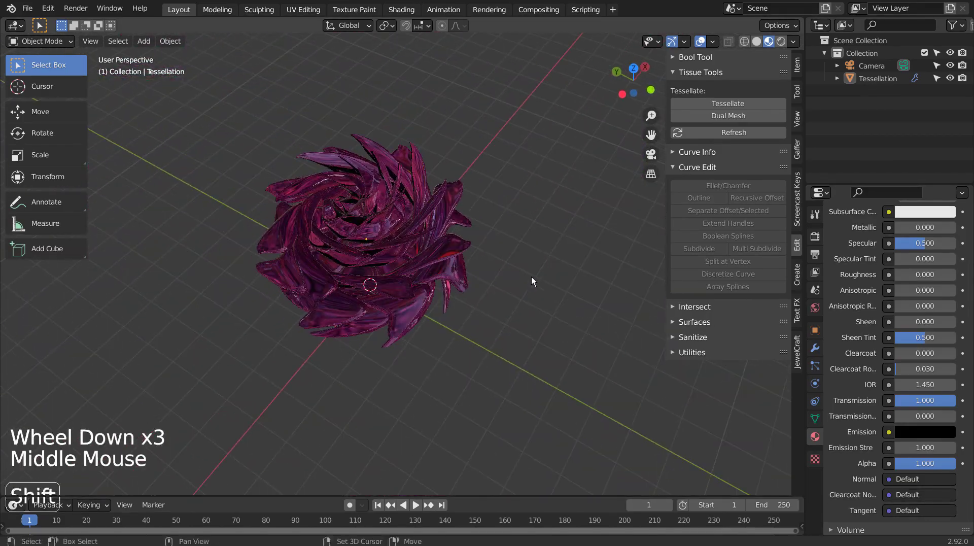
# Step: Add a plane and scale it by 22.707 as a backdrop
pyautogui.hotkey('shift', 'a')
pyautogui.moveTo(527, 264)
pyautogui.click(570, 263)
pyautogui.press('s')
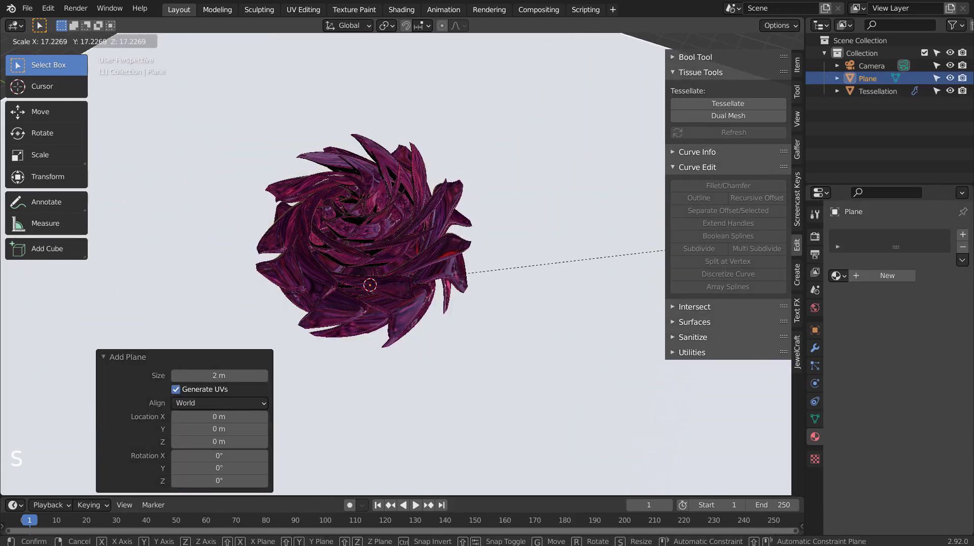
pyautogui.click(689, 445)
# Step: Frame the flower, align the camera to the view, and fine-tune it with walk navigation
pyautogui.moveTo(603, 394); pyautogui.dragTo(619, 380, button='middle')
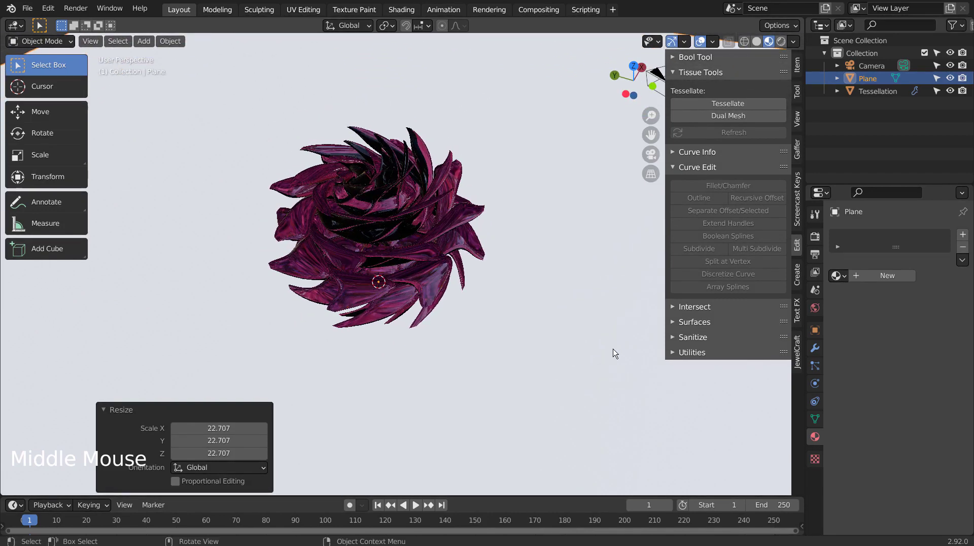
pyautogui.keyDown('shift'); pyautogui.moveTo(586, 348); pyautogui.dragTo(570, 370, button='middle'); pyautogui.keyUp('shift')
pyautogui.press('ctrl+alt+KP_0')
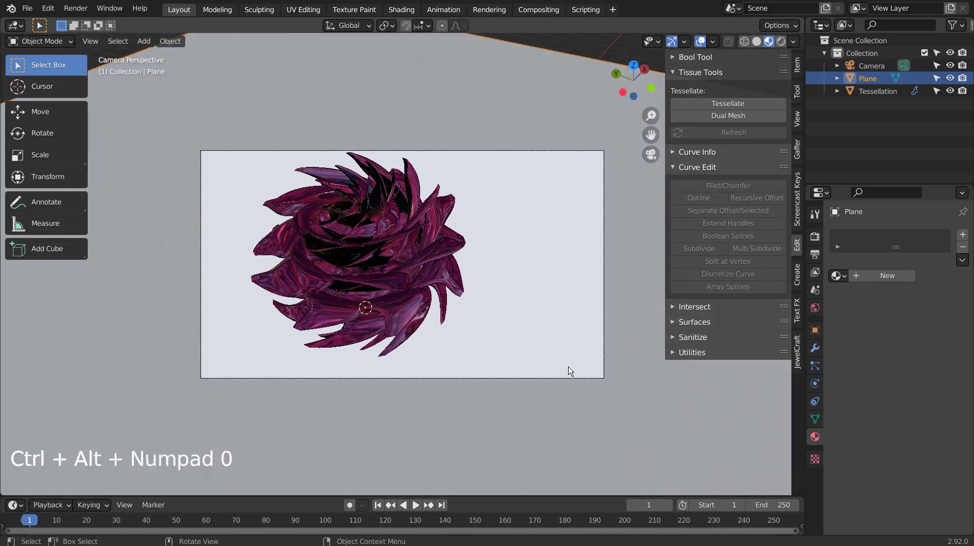
pyautogui.hotkey('shift', '`')
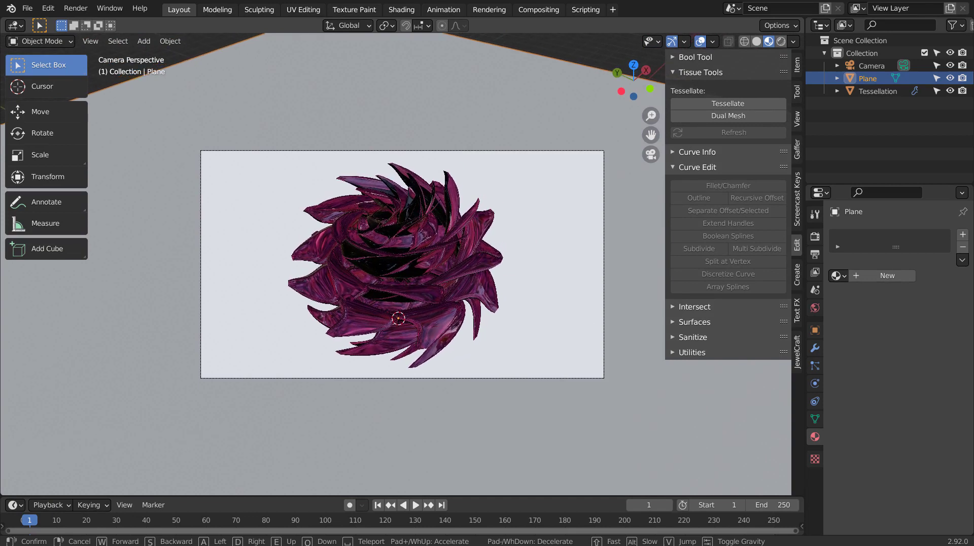
# Step: Confirm the camera view and give the plane a dark purple material, Metallic 0.942, Roughness 0.112
pyautogui.click(533, 255)
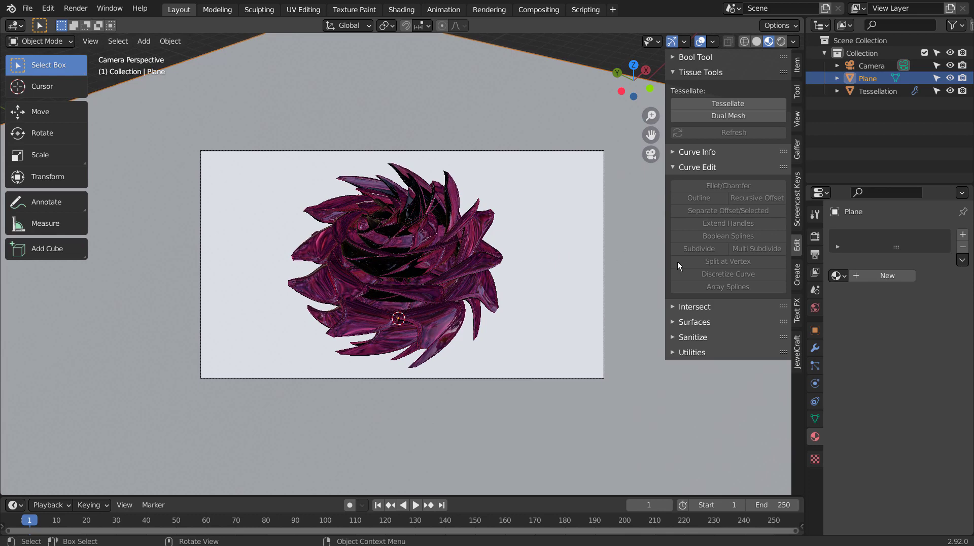
pyautogui.click(888, 276)
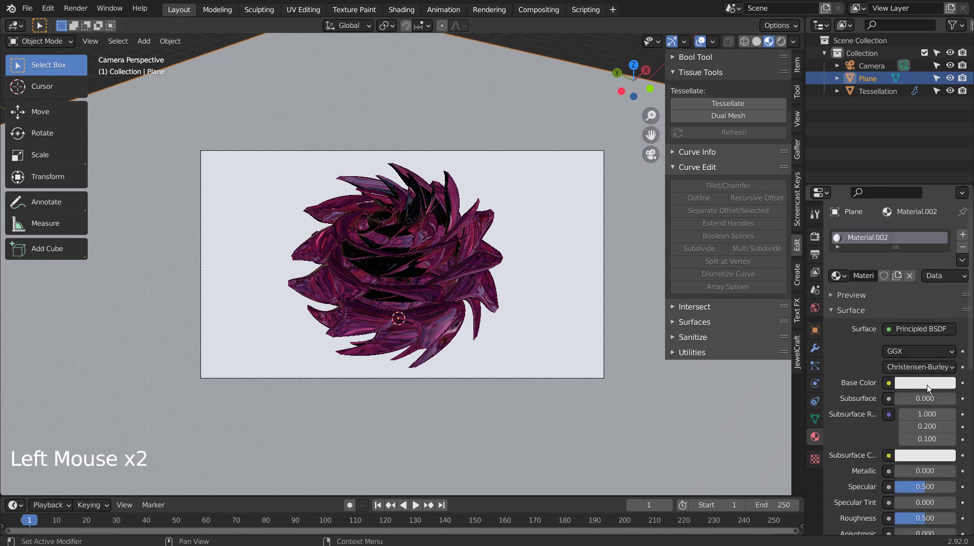
pyautogui.click(928, 388)
pyautogui.click(925, 246)
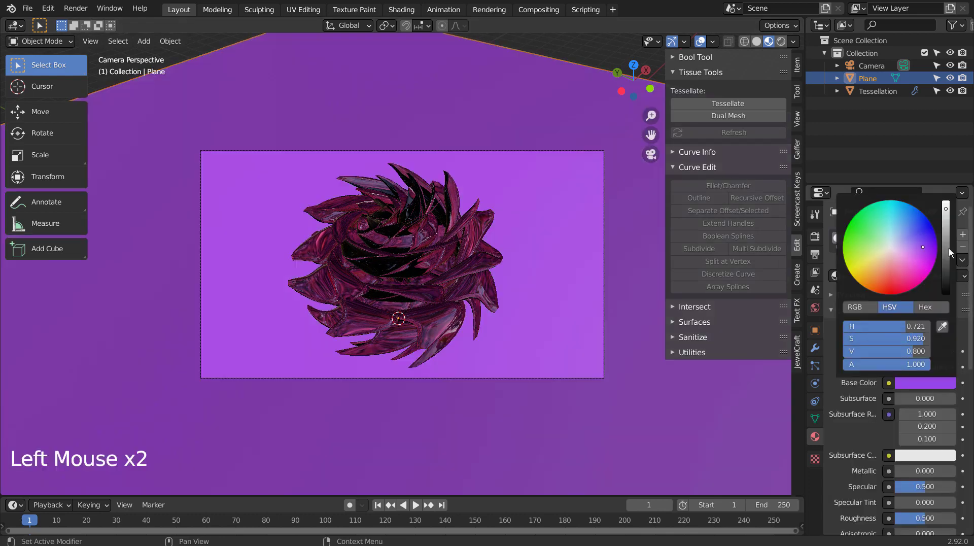
pyautogui.moveTo(948, 248); pyautogui.dragTo(948, 254)
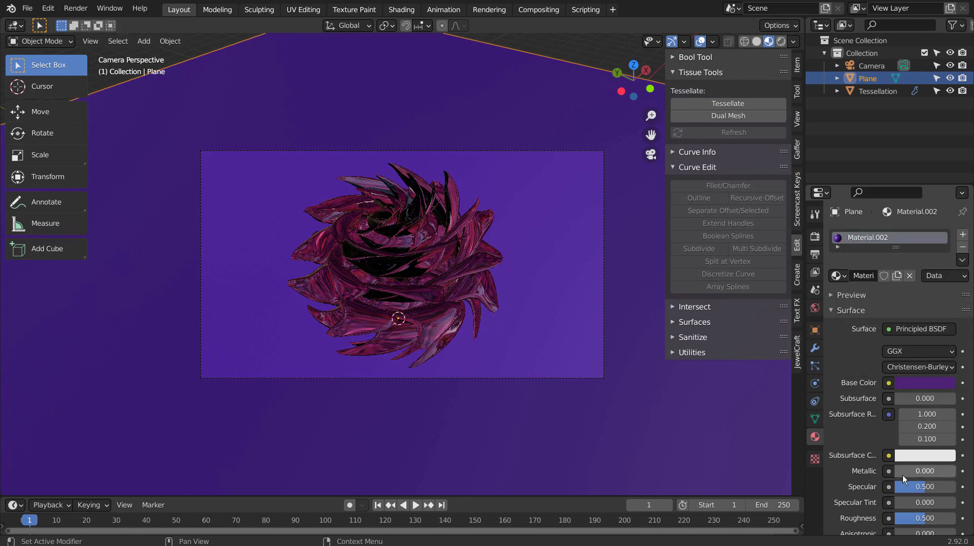
pyautogui.moveTo(901, 471); pyautogui.dragTo(948, 471)
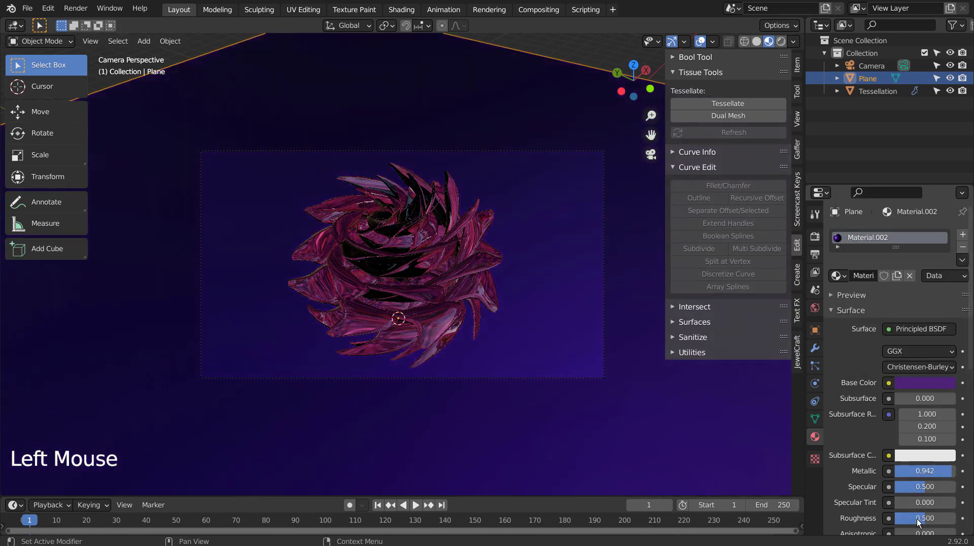
pyautogui.moveTo(923, 518); pyautogui.dragTo(901, 518)
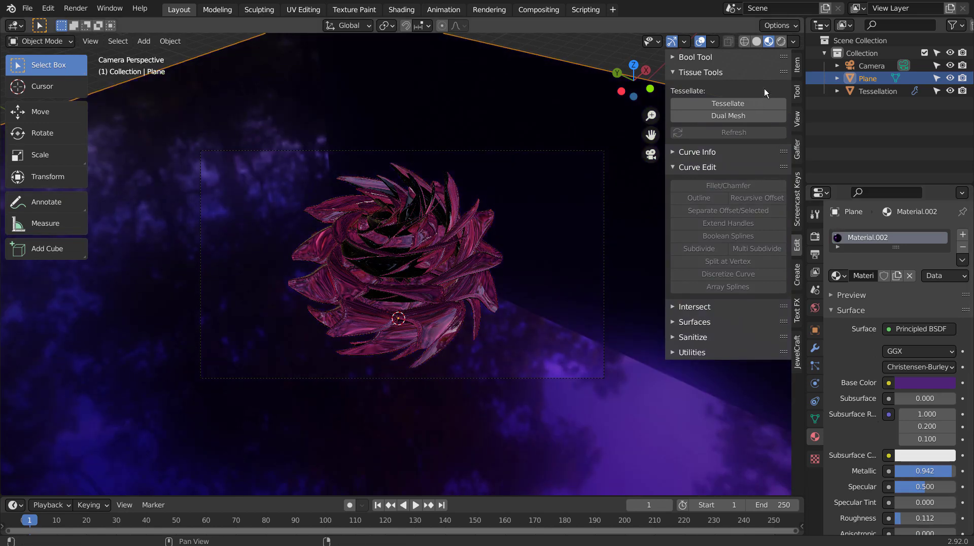
# Step: Set the World colour to a Nishita Sky Texture and switch the viewport to Rendered
pyautogui.click(815, 308)
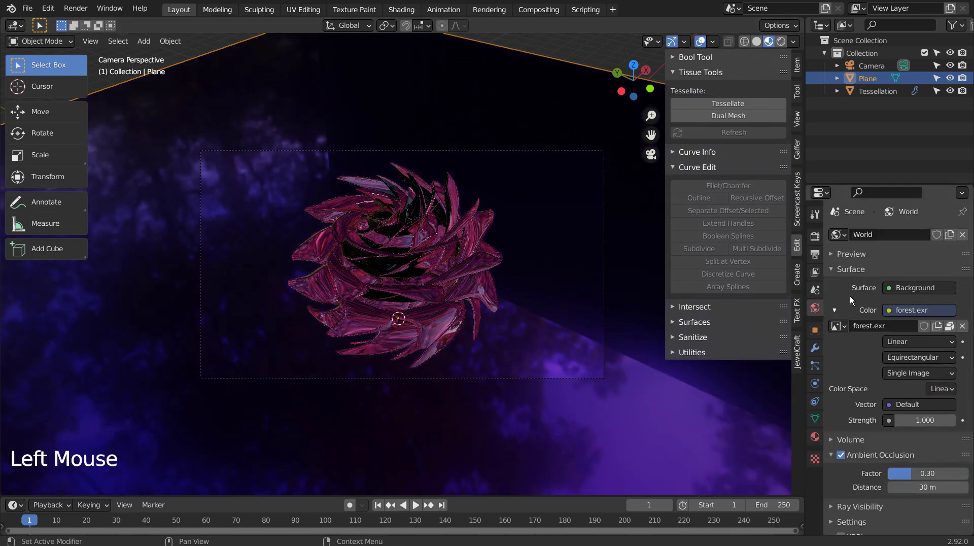
pyautogui.click(884, 313)
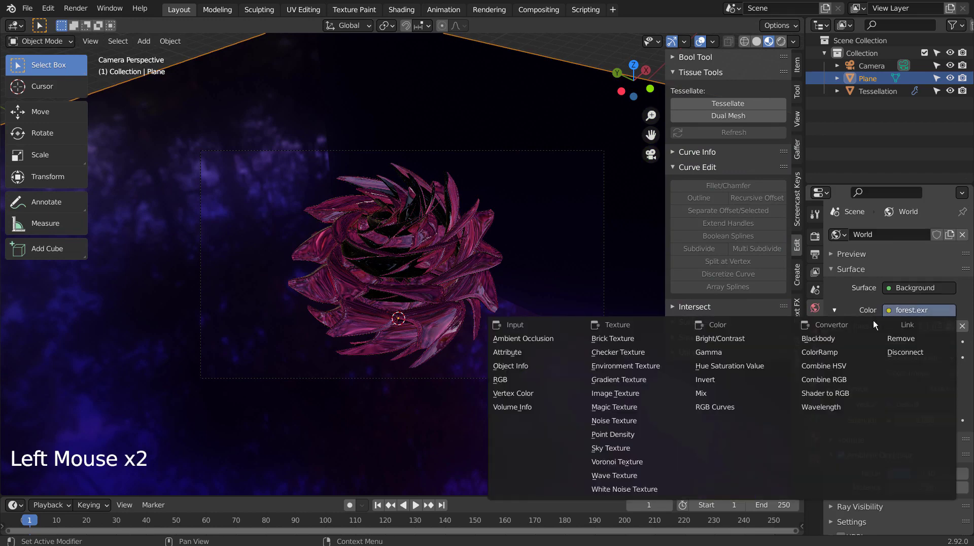
pyautogui.click(620, 447)
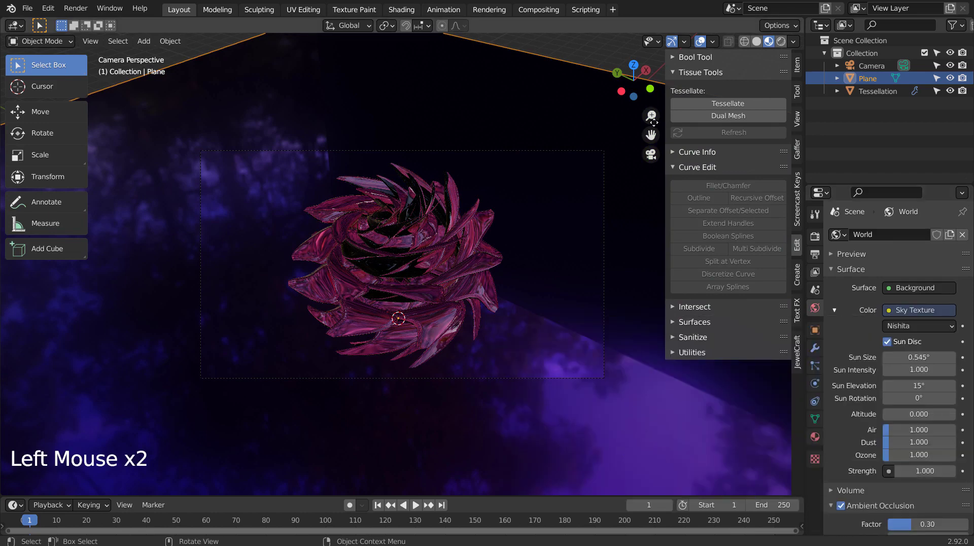
pyautogui.click(780, 41)
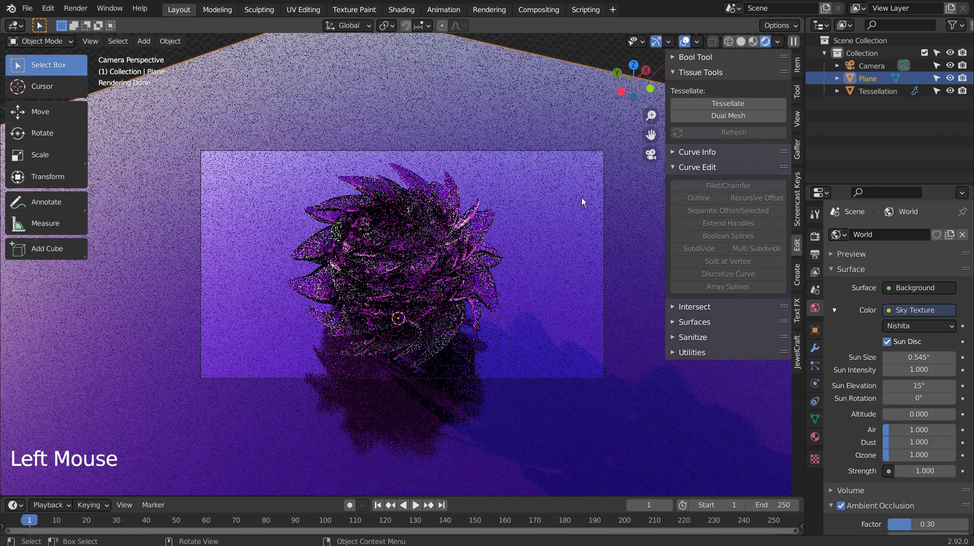
# Step: Set sun elevation to 45° and try sun rotation 90°, 180°, finally 270°
pyautogui.click(919, 385)
pyautogui.write('4')
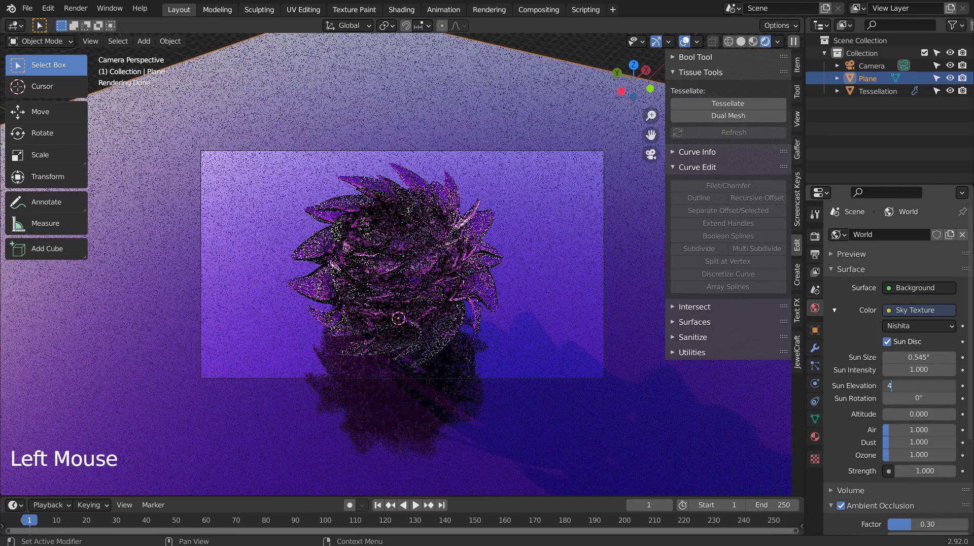
pyautogui.write('5')
pyautogui.press('Return')
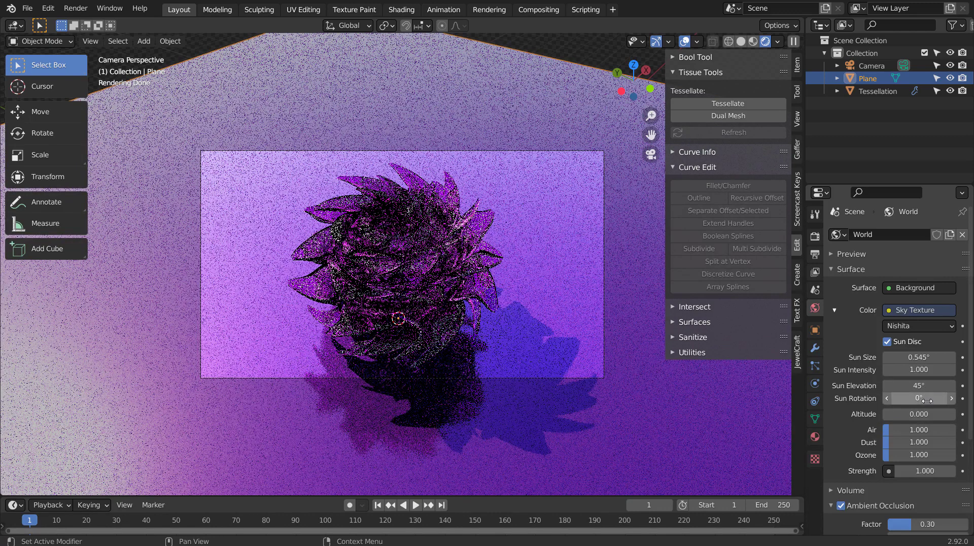
pyautogui.click(927, 400)
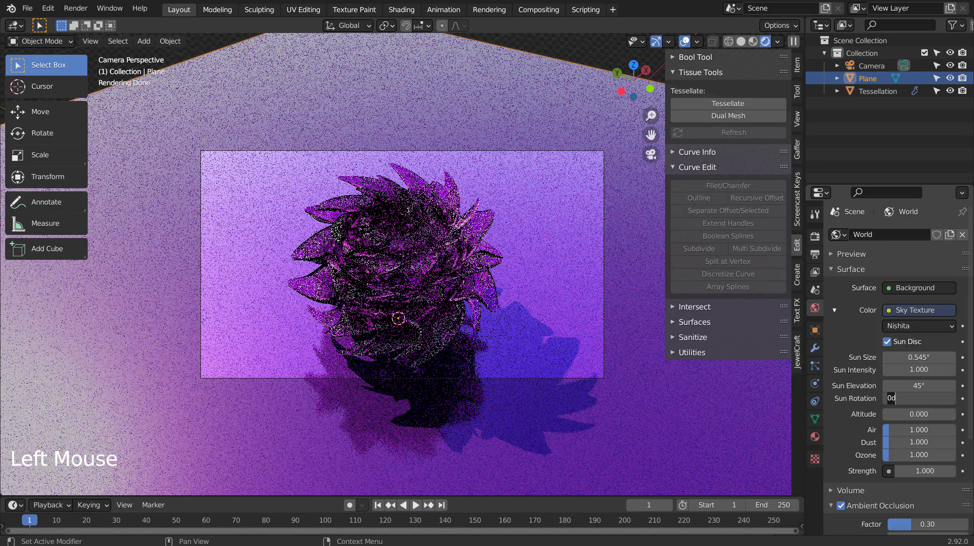
pyautogui.write('90')
pyautogui.press('Return')
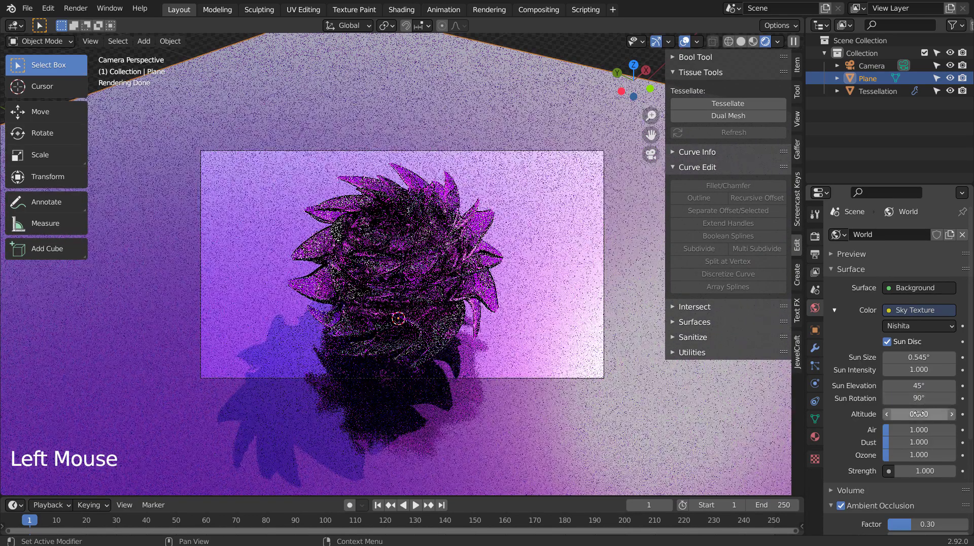
pyautogui.click(919, 398)
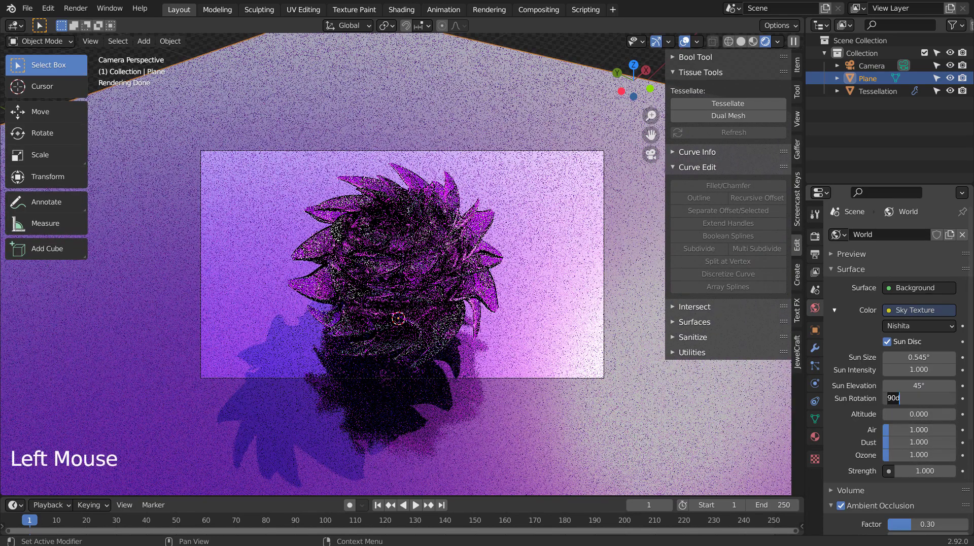
pyautogui.press('Return')
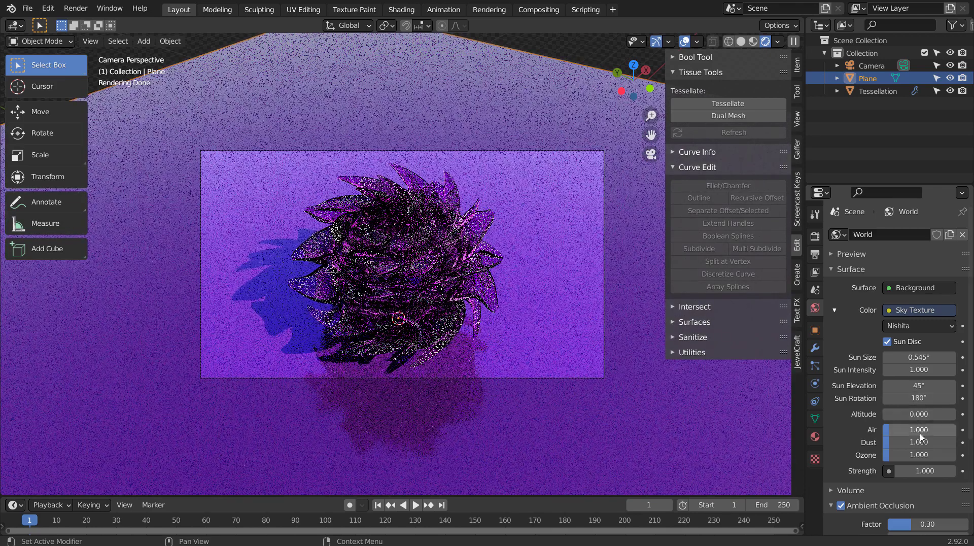
pyautogui.click(920, 398)
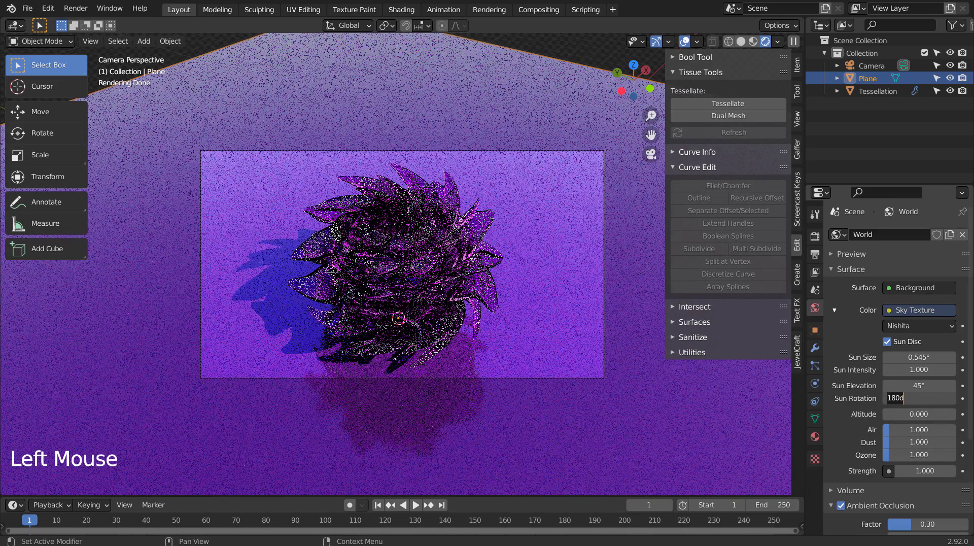
pyautogui.write('270')
pyautogui.press('Return')
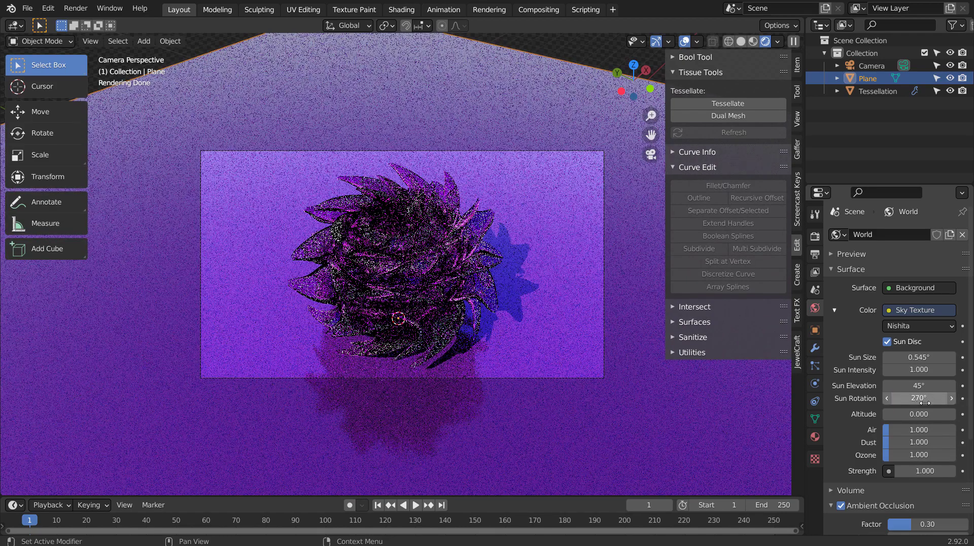
# Step: Try altitude 15, reset it to 0, and set sun elevation to 35°
pyautogui.click(936, 413)
pyautogui.write('15')
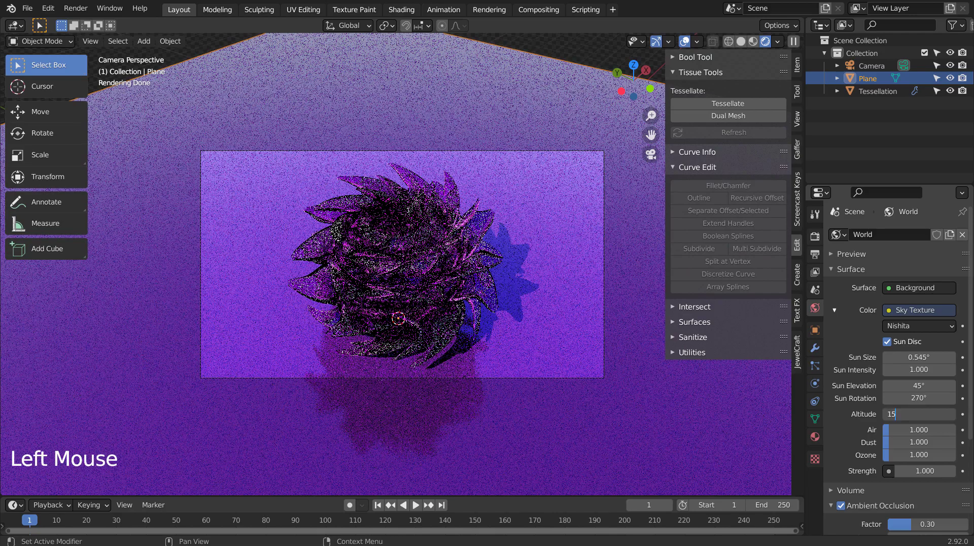
pyautogui.press('Return')
pyautogui.click(936, 414)
pyautogui.write('0')
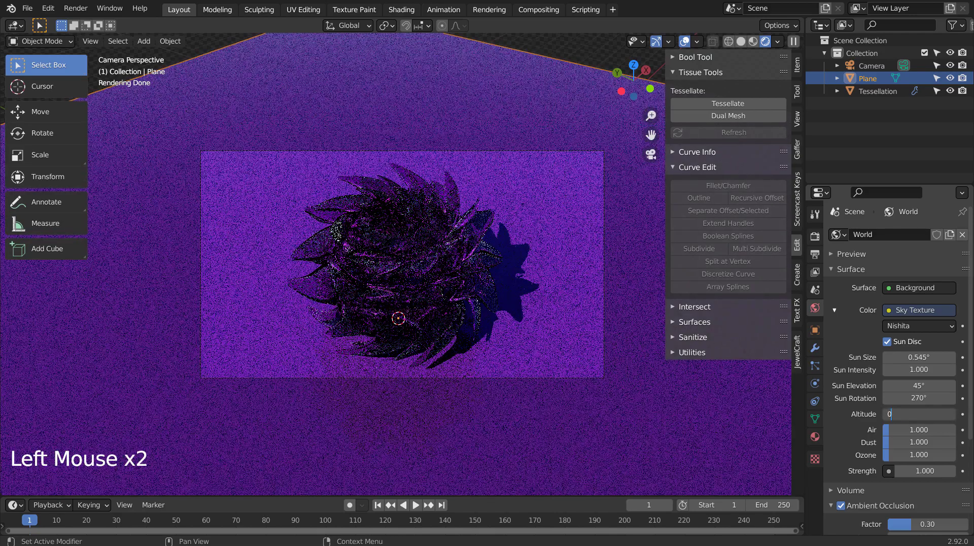
pyautogui.press('Return')
pyautogui.click(920, 385)
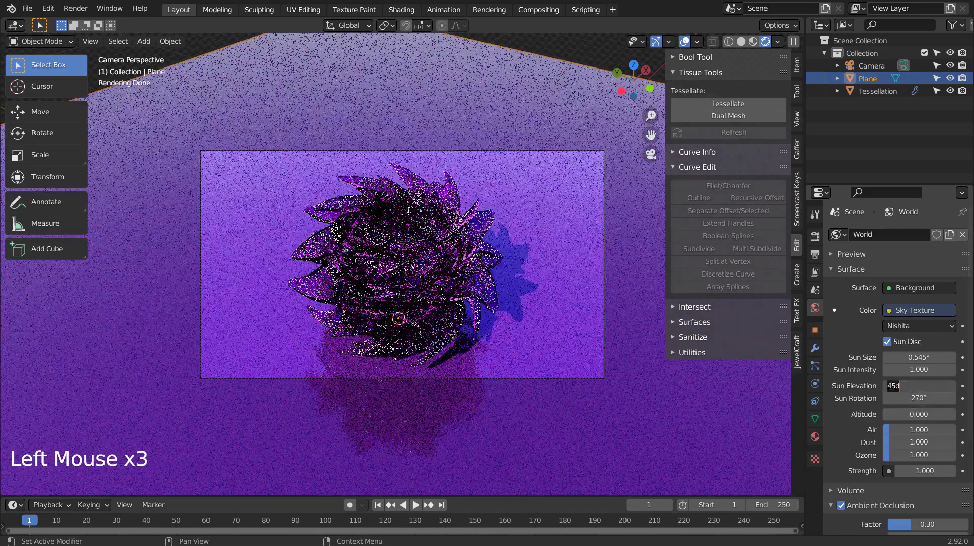
pyautogui.write('35')
pyautogui.press('Return')
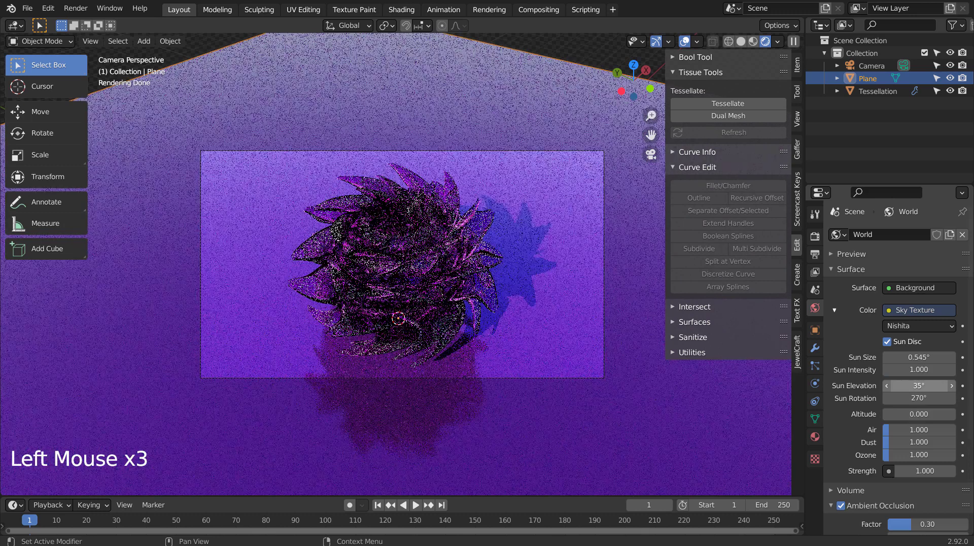
# Step: Set the render viewport samples to 5
pyautogui.click(814, 237)
pyautogui.click(924, 332)
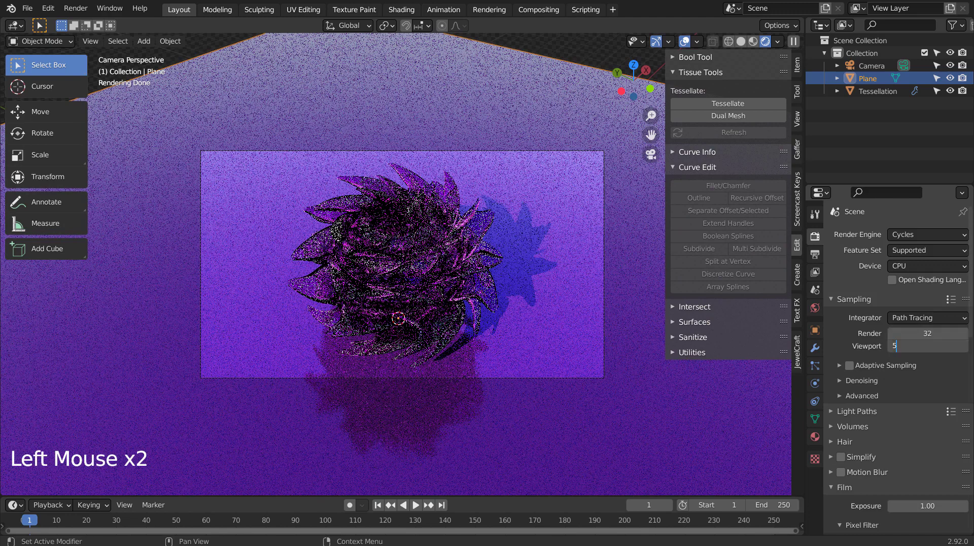
pyautogui.write('5')
pyautogui.press('Return')
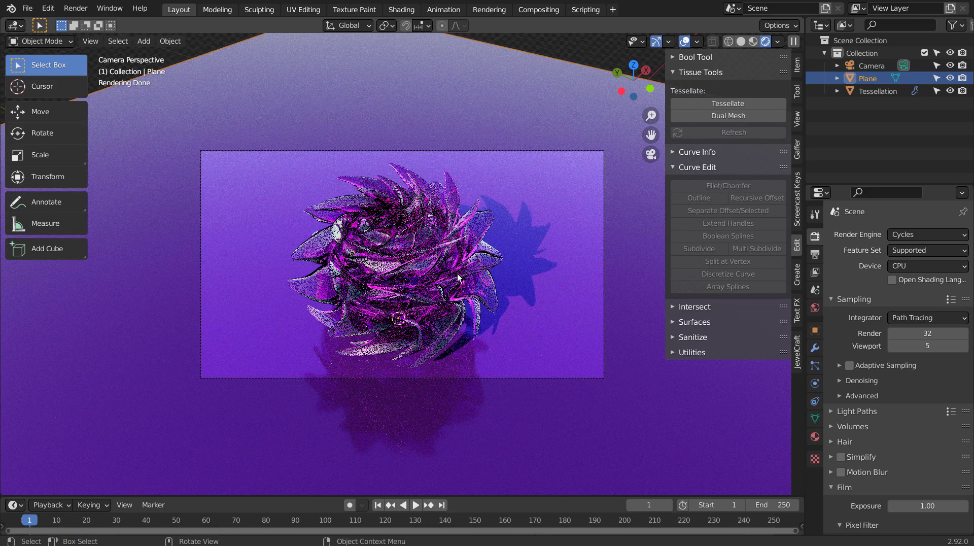
# Step: Set the sky texture Strength to 2 in the World settings
pyautogui.click(815, 436)
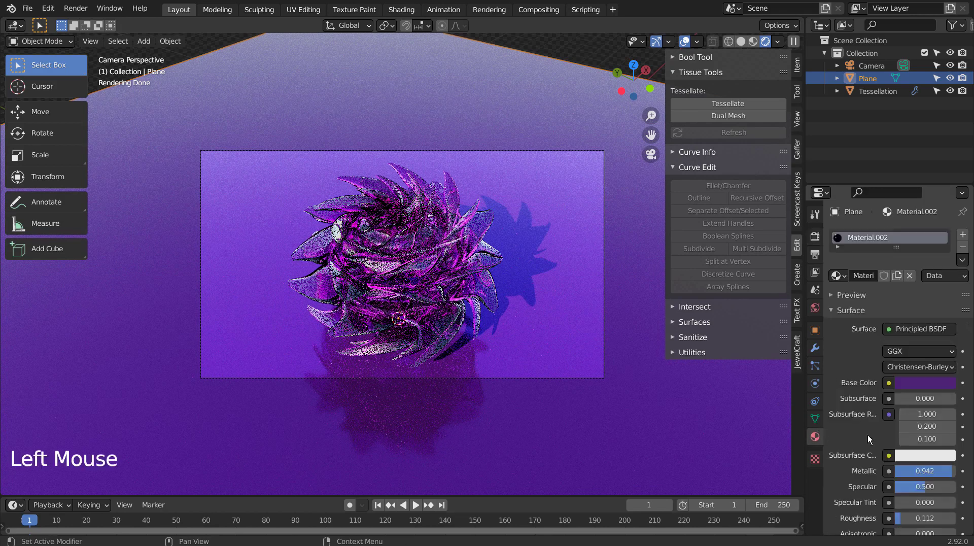
pyautogui.click(815, 307)
pyautogui.click(933, 471)
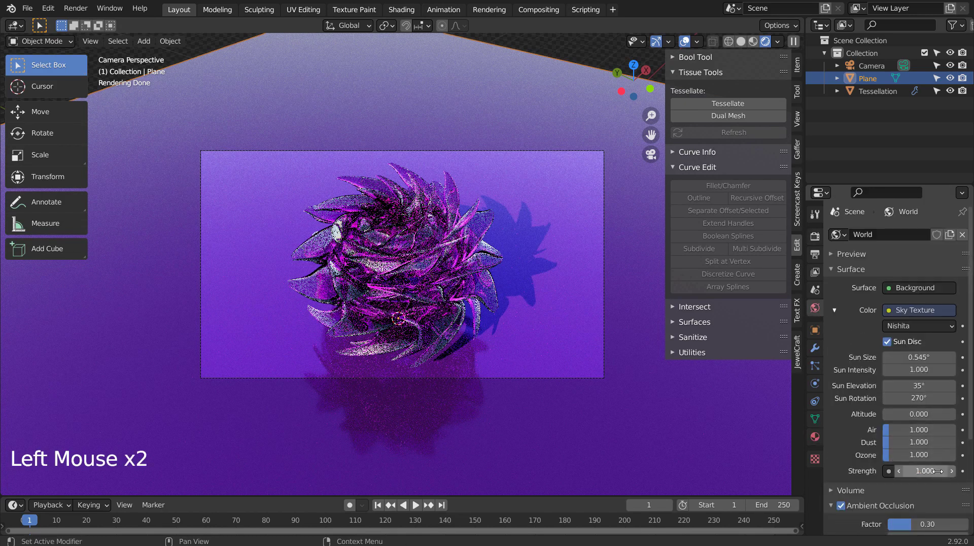
pyautogui.write('2')
pyautogui.press('Return')
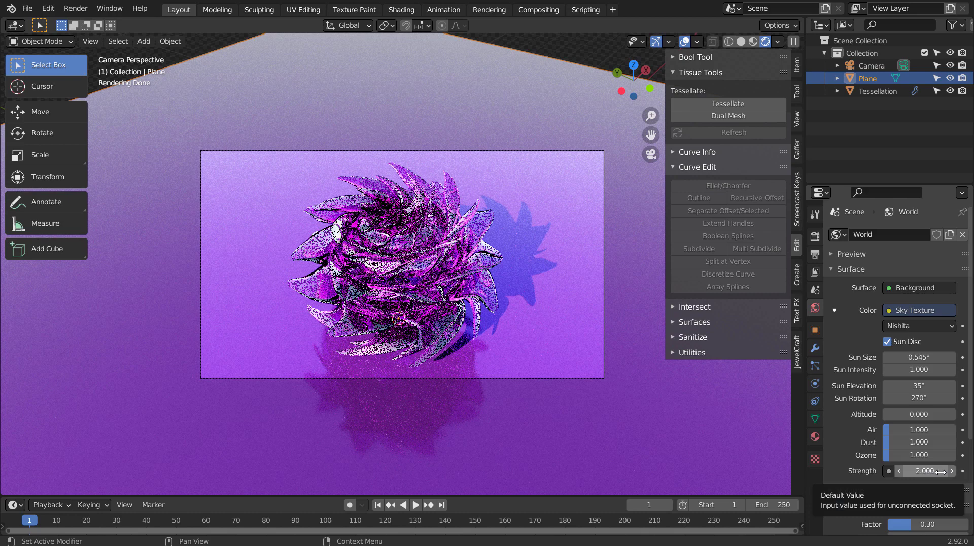
# Step: Back in the Layout workspace, set the render viewport samples to 1
pyautogui.click(552, 13)
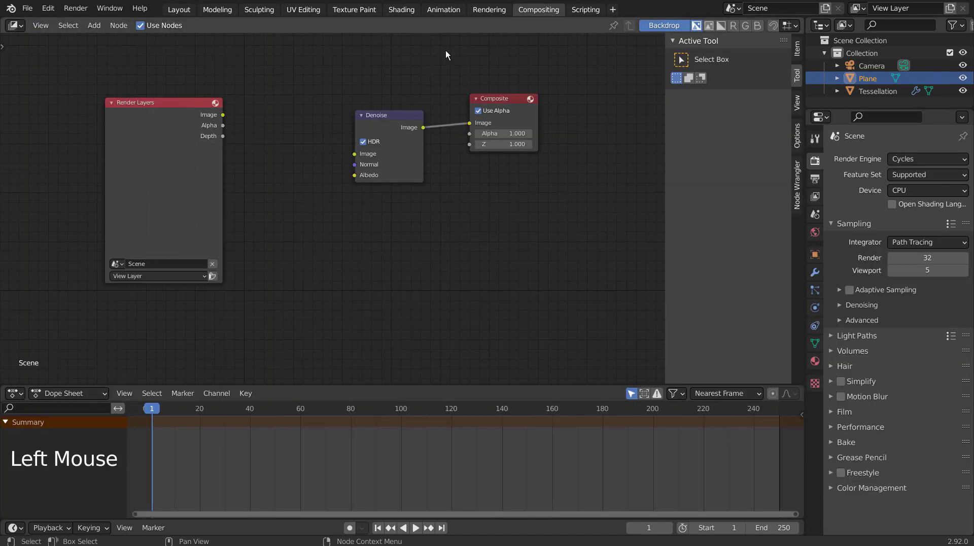
pyautogui.click(182, 10)
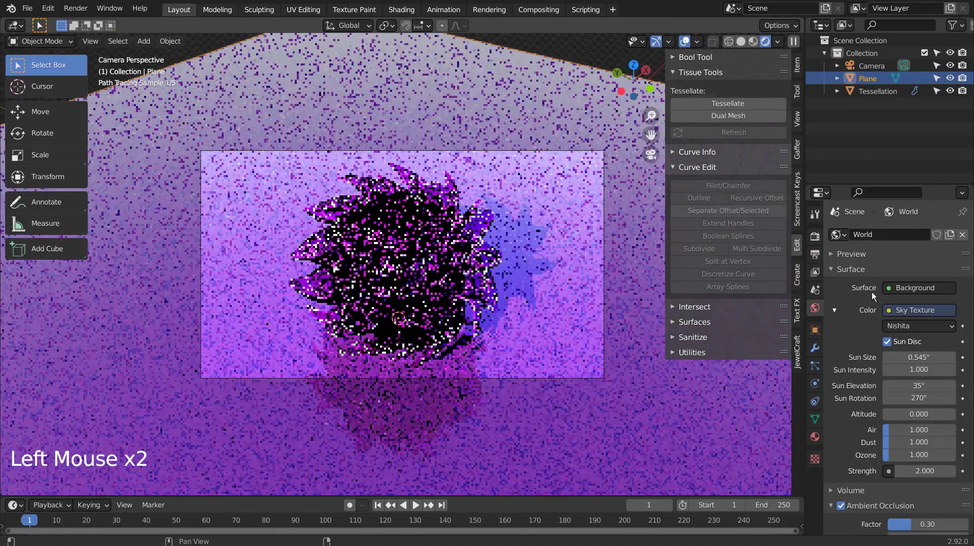
pyautogui.click(815, 236)
pyautogui.click(927, 346)
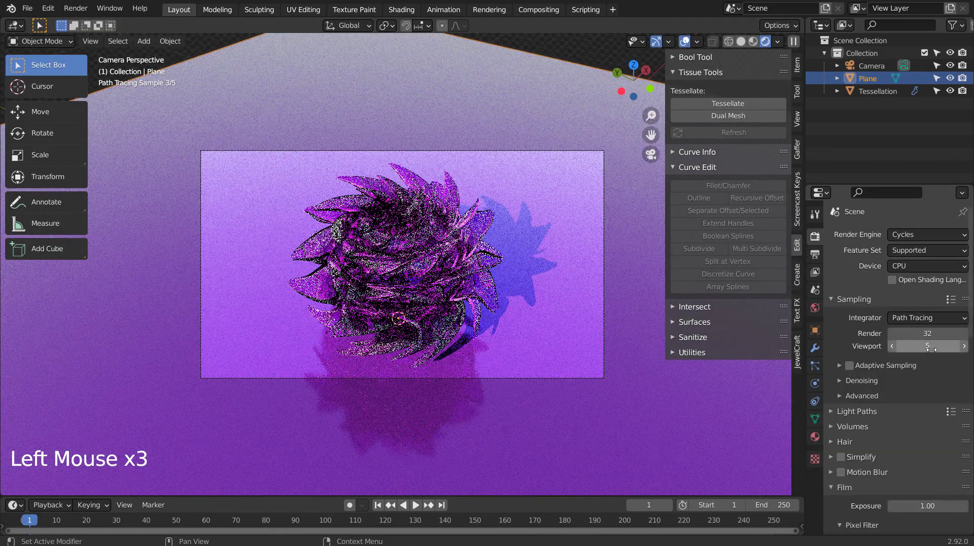
pyautogui.write('1')
pyautogui.press('Return')
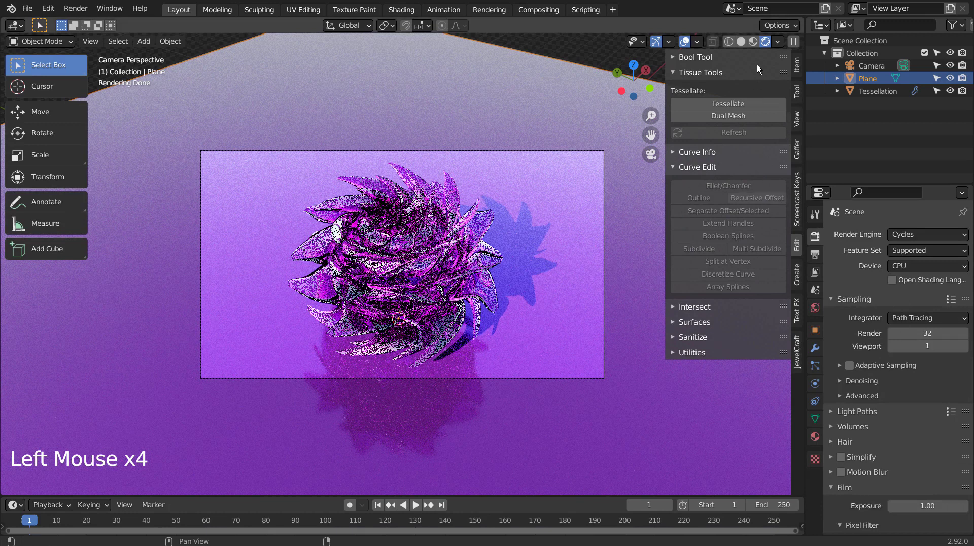
# Step: Switch to Solid shading, save as blueprint.blend, and start the F12 final render
pyautogui.click(740, 41)
pyautogui.click(505, 92)
pyautogui.hotkey('ctrl', 's')
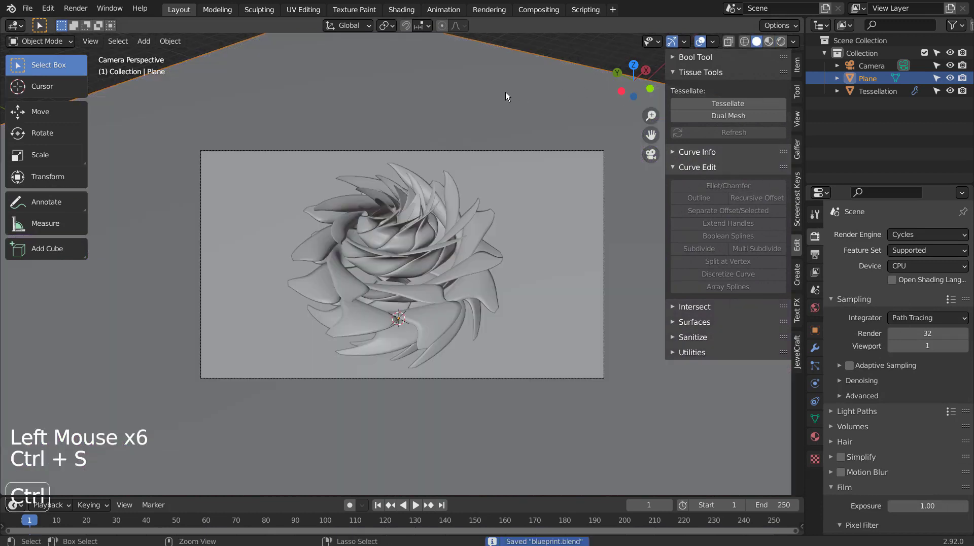
pyautogui.press('F12')
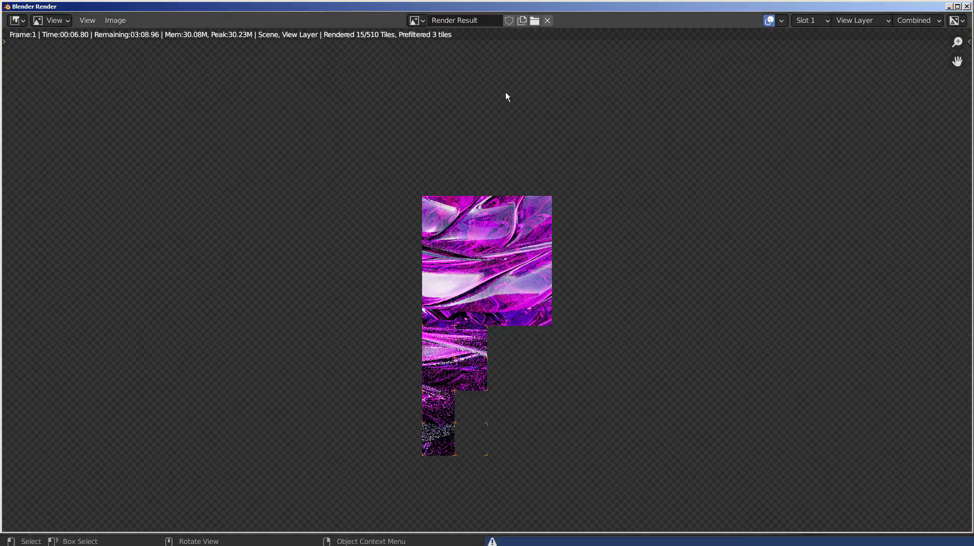